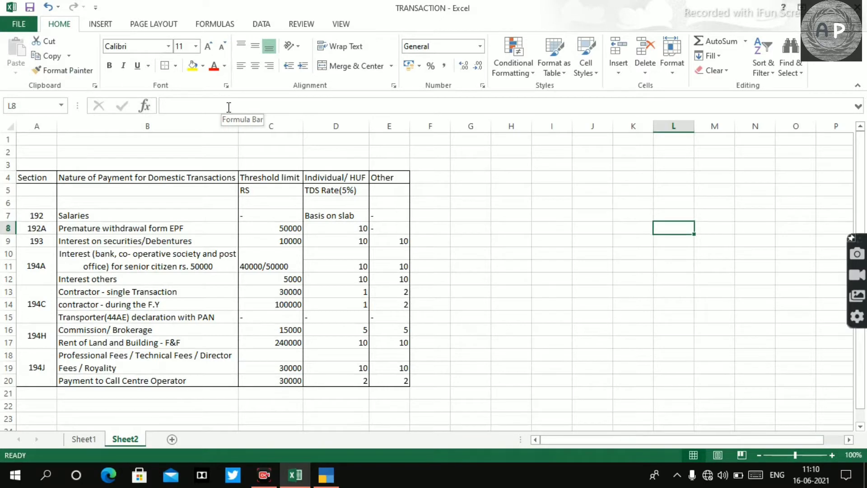
Examine the Section 192 Salaries entry in the TDS rate table, including its nature of payment and threshold limit.
key(Left)
key(Left)
key(Left)
key(Left)
key(Left)
key(Left)
key(Left)
key(Left)
key(Left)
key(Left)
key(Left)
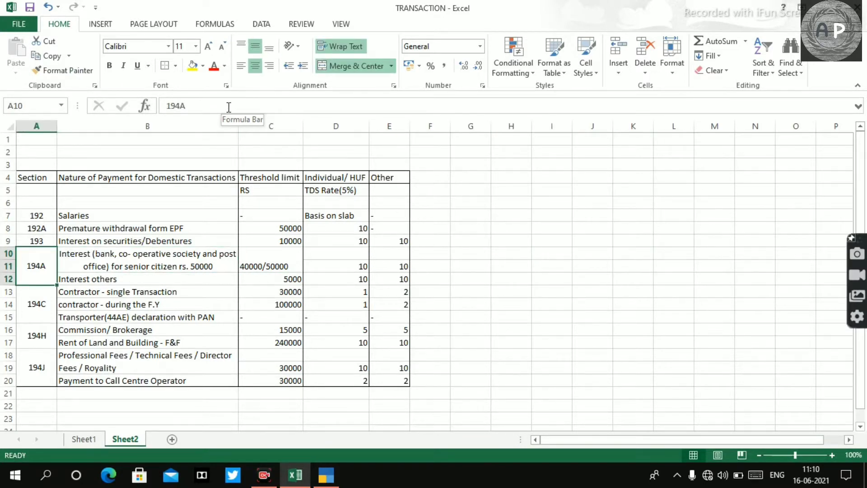
key(Up)
key(Up)
key(Up)
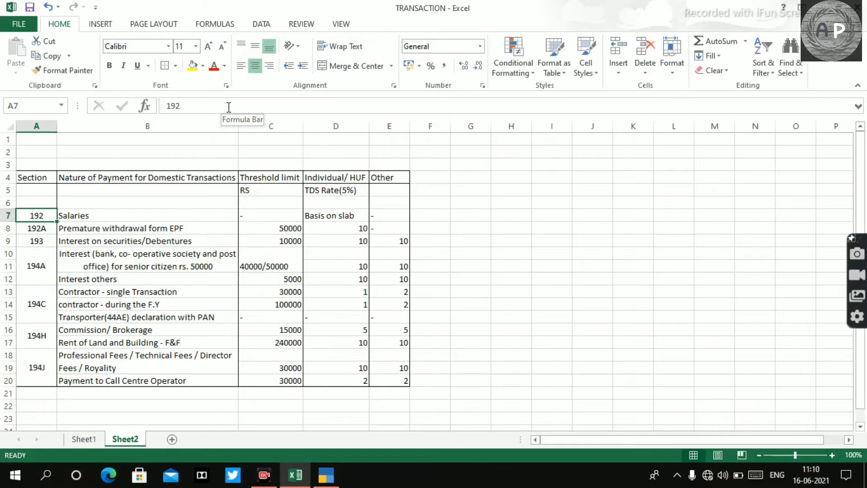
key(Right)
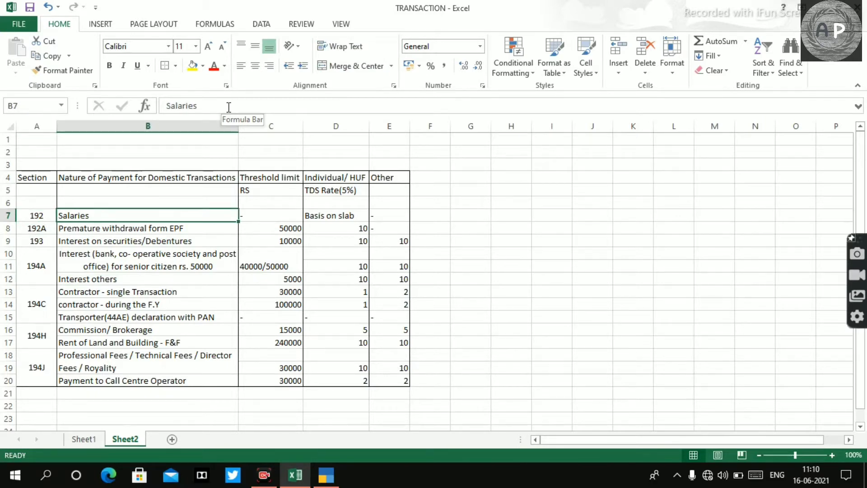
key(Right)
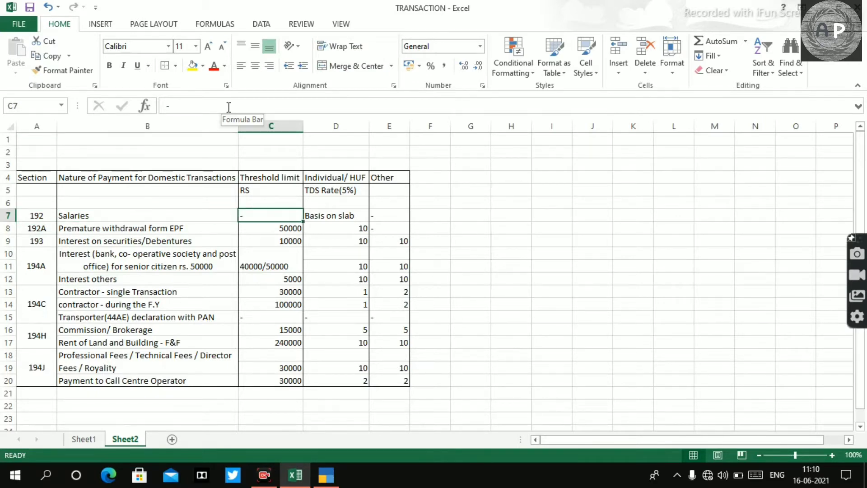
Examine the remaining TDS table entries from premature EPF withdrawal down to Sections 194H and 194J.
key(Down)
key(Left)
key(Down)
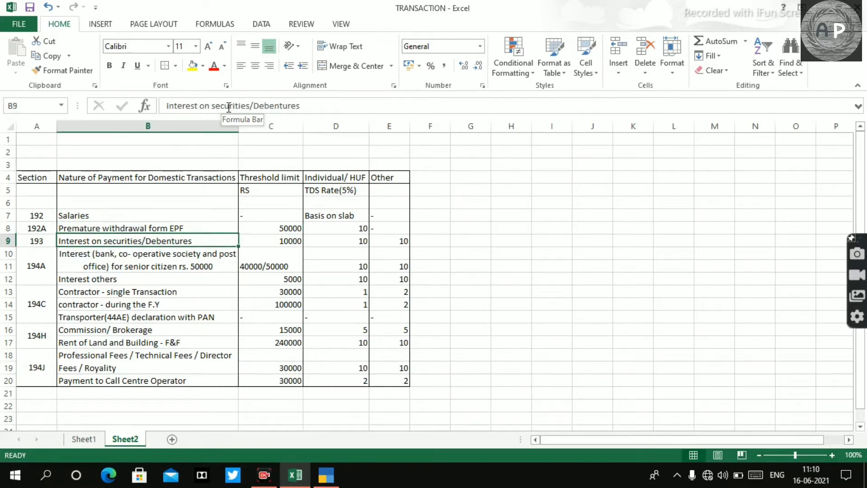
key(Down)
key(Down)
key(Down)
key(Down)
key(Down)
key(Down)
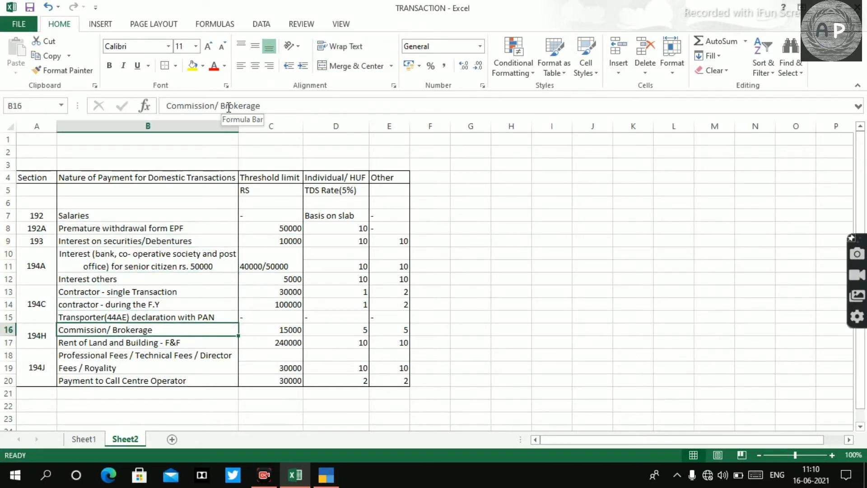
key(Left)
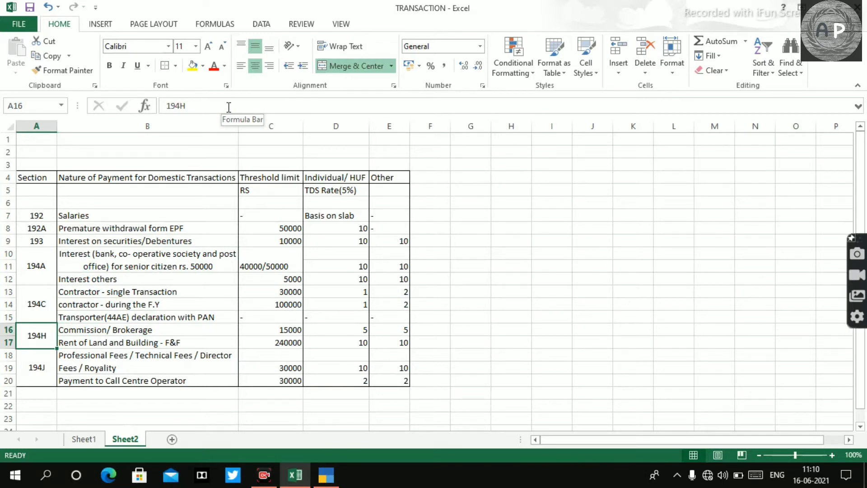
key(Down)
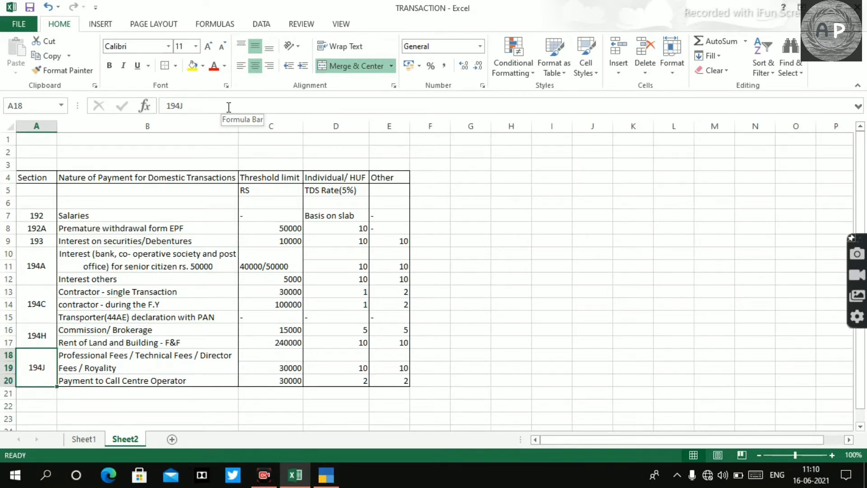
key(Right)
key(Left)
Switch to TallyPrime and open the features configuration of the company Education Channel 2.
key(alt+Tab)
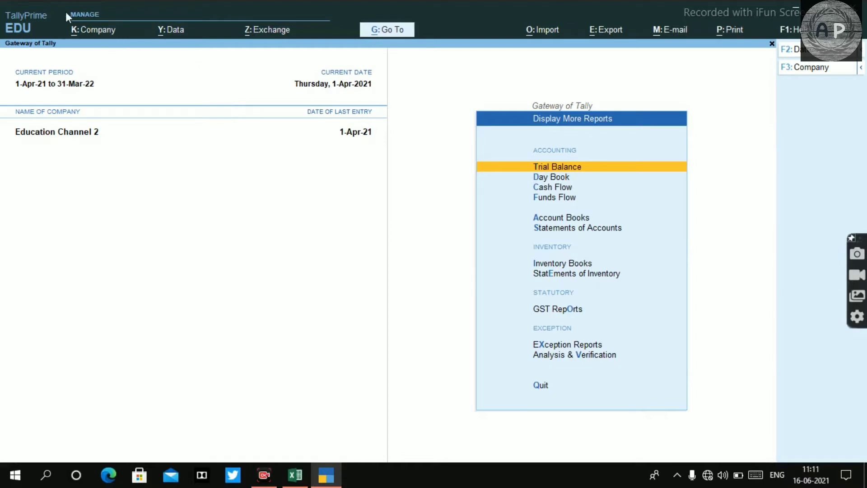
click(100, 32)
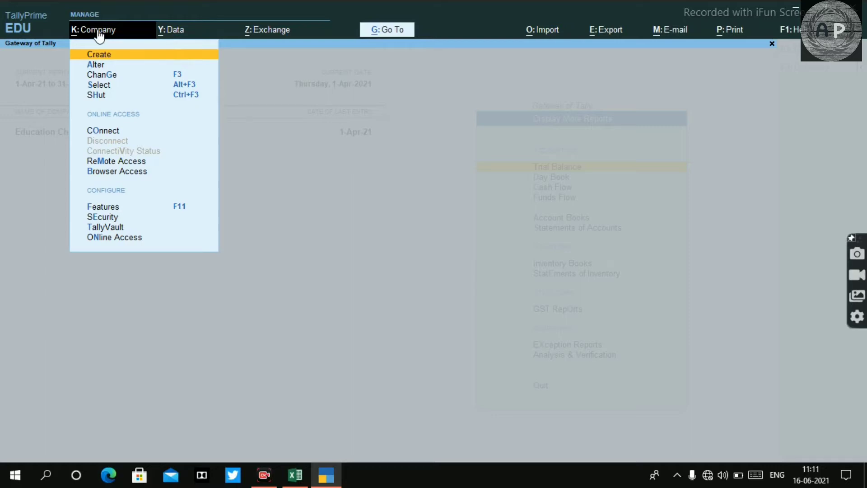
key(Down)
key(Down)
key(Down)
key(Down)
key(Down)
key(Down)
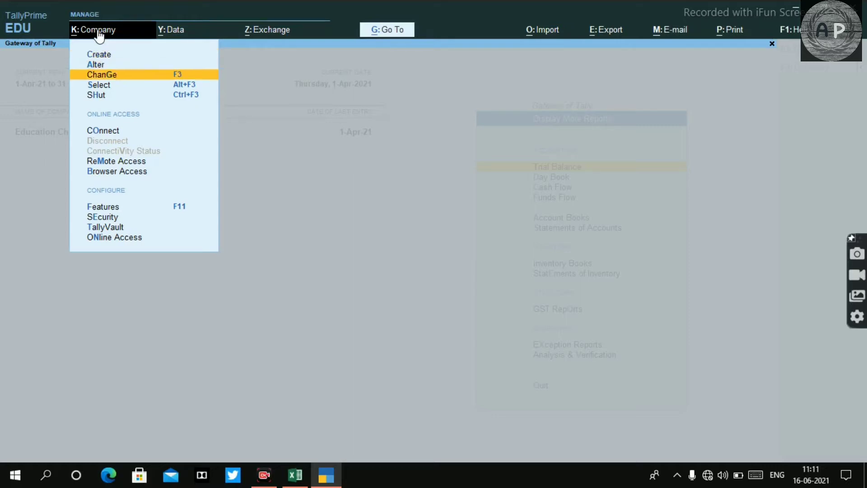
key(Down)
key(Down)
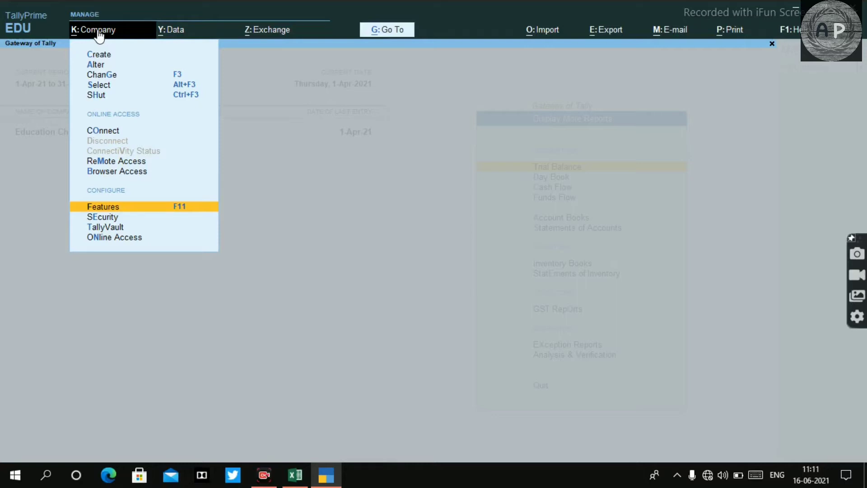
key(Return)
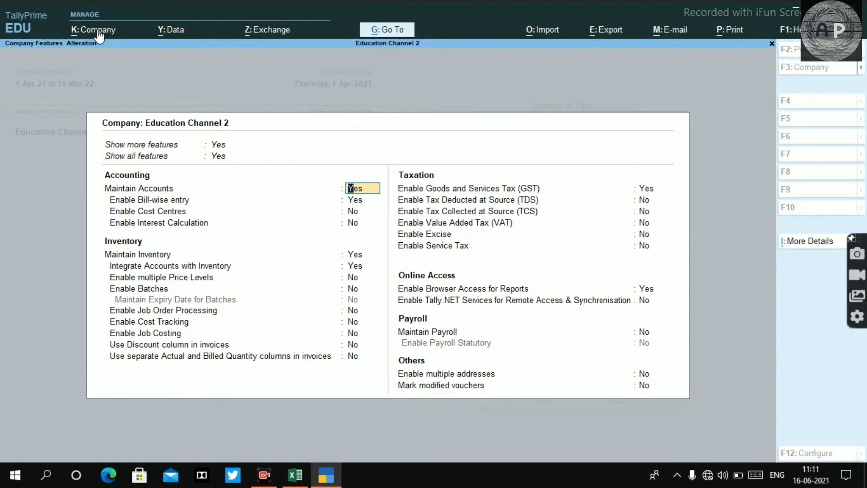
Enable Tax Deducted at Source (TDS) in the company's taxation features, accepting the existing GST details as they are.
key(Return)
key(Return)
key(Return)
key(Return)
key(Return)
key(Return)
key(Return)
key(Return)
key(Return)
key(Return)
key(Return)
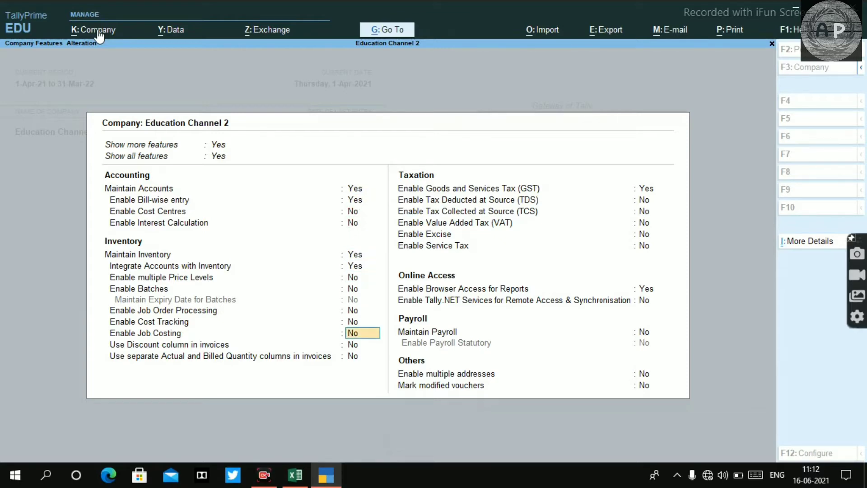
key(Return)
key(Return)
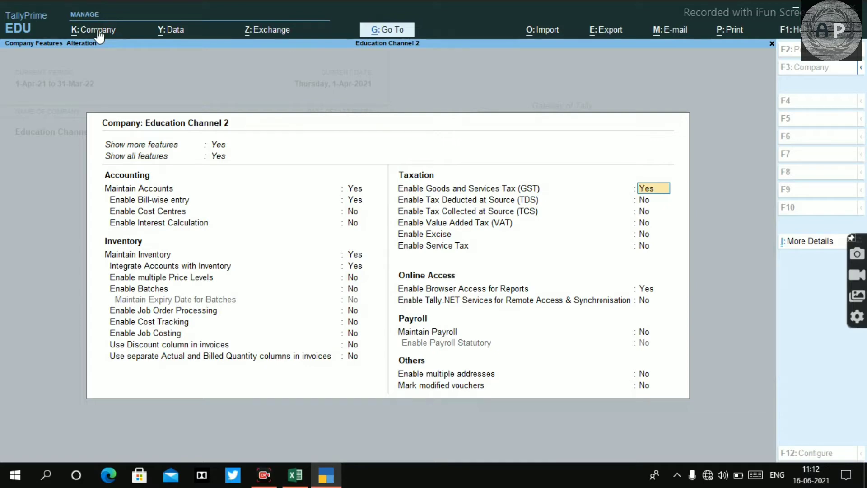
key(Return)
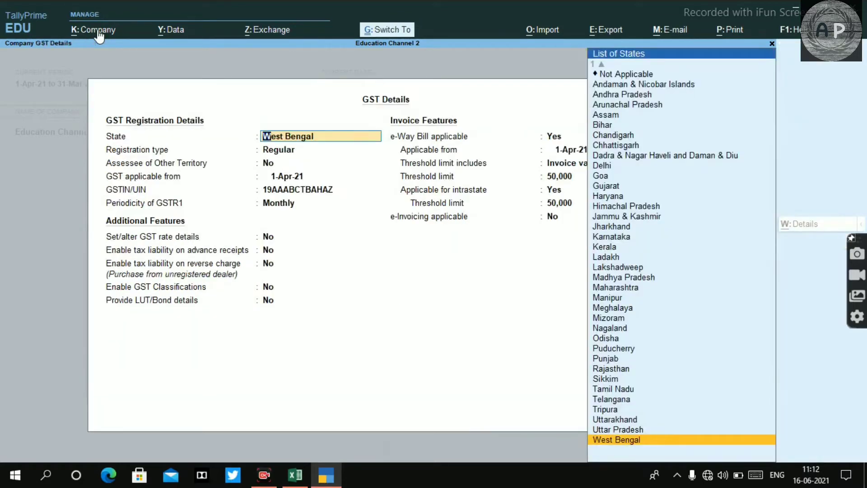
key(ctrl+a)
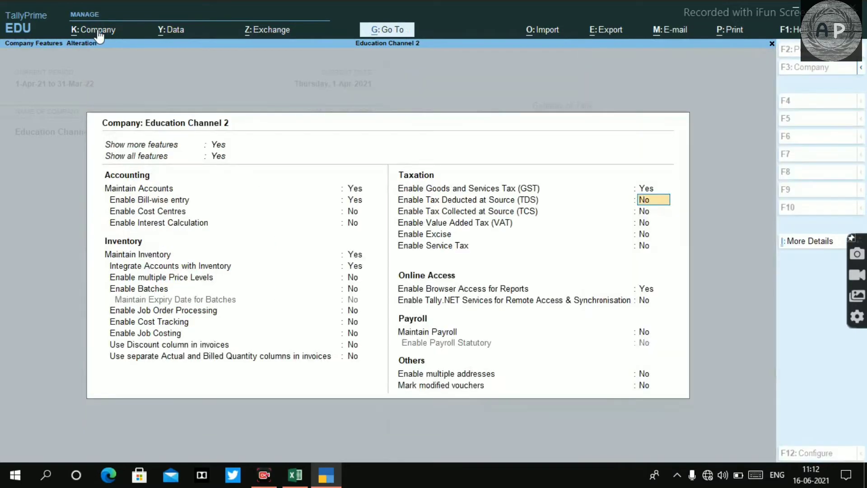
text(y)
key(Return)
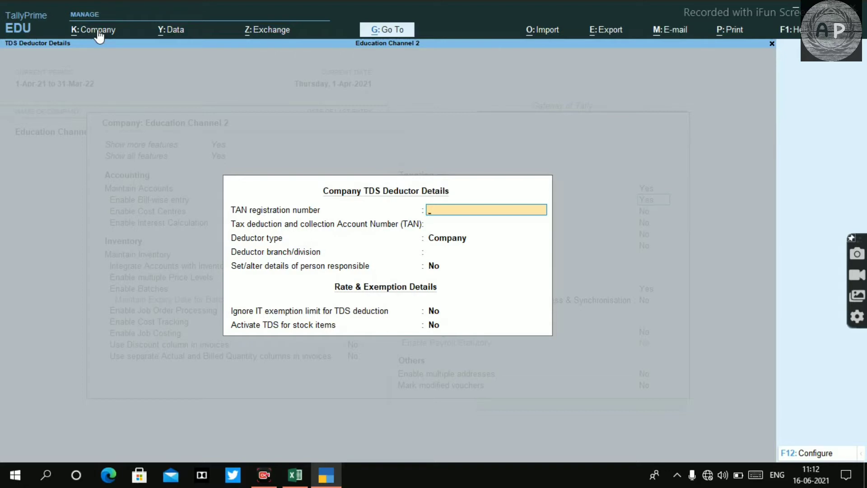
key(Return)
key(Return)
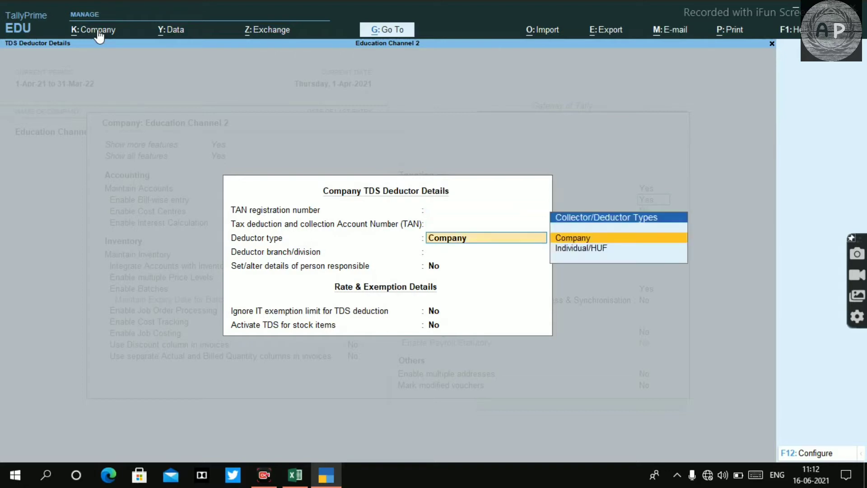
key(BackSpace)
key(BackSpace)
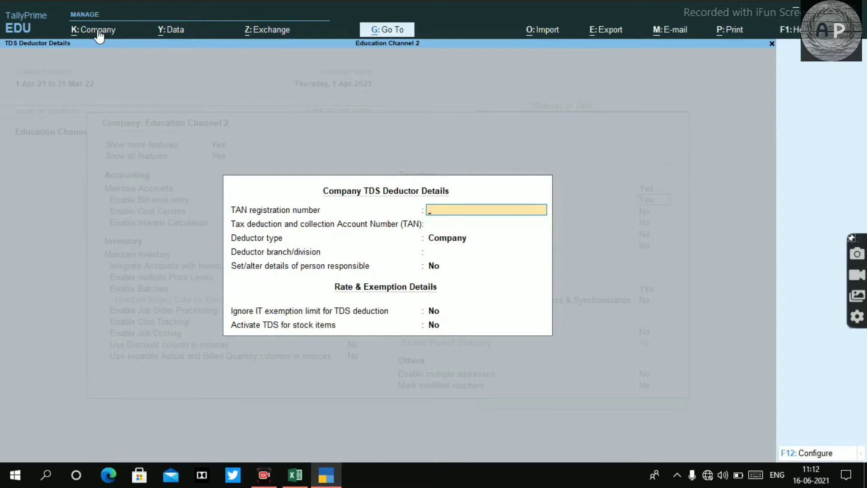
text(ANKIKE)
text(THINGH)
key(BackSpace)
key(BackSpace)
key(BackSpace)
key(BackSpace)
key(BackSpace)
key(BackSpace)
key(BackSpace)
key(BackSpace)
key(BackSpace)
key(BackSpace)
key(BackSpace)
key(BackSpace)
Enter the TAN registration number, leave the account number and branch blank, and keep Company as the deductor type.
text(ANKIETNAXT)
key(Return)
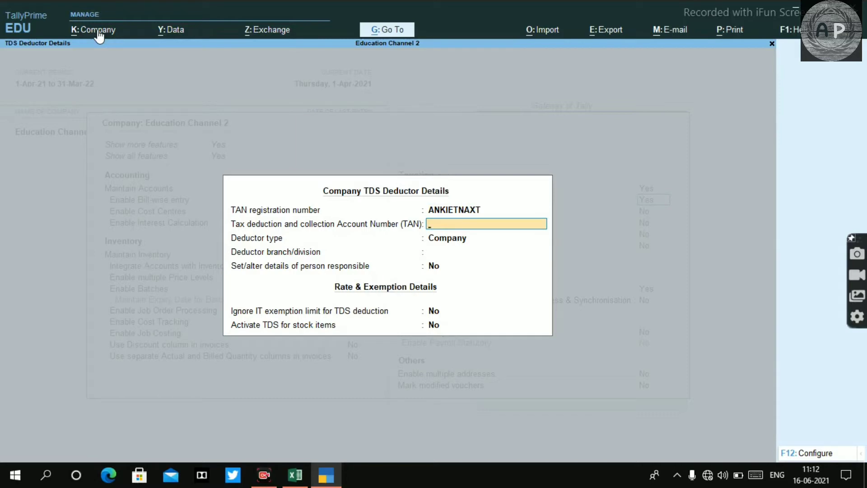
key(Return)
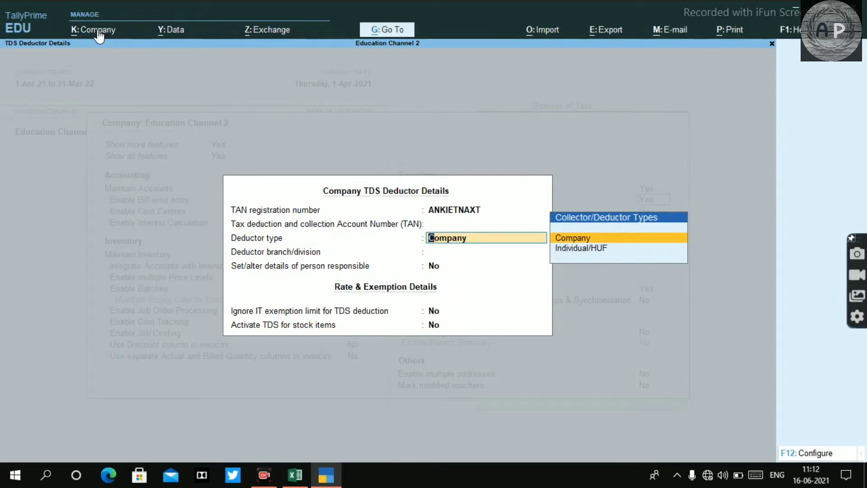
key(Return)
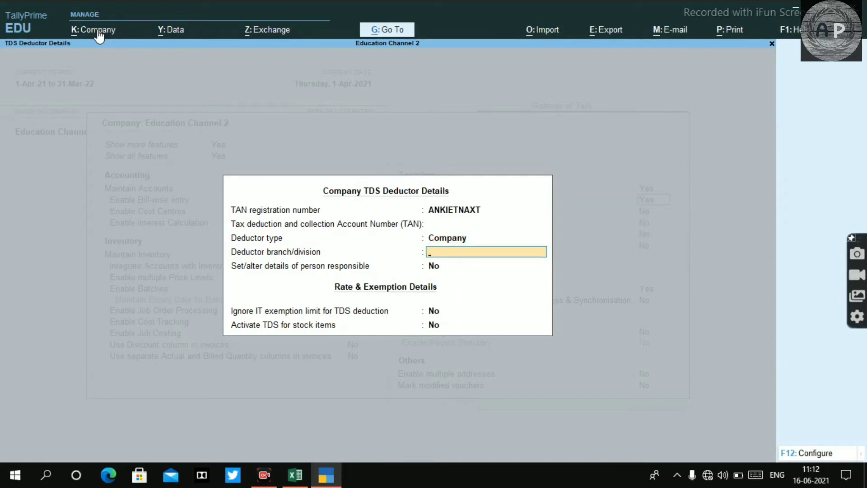
key(Return)
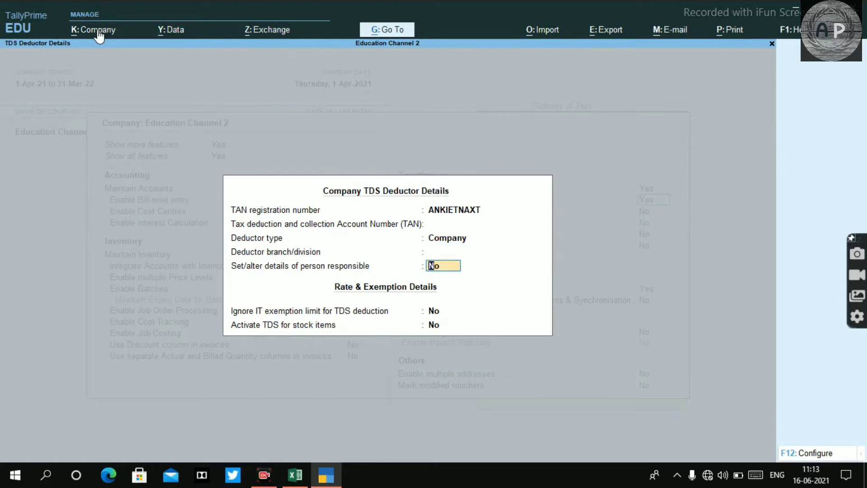
Set the option to set or alter details of the person responsible to Yes, accepting that form without new entries.
text(y)
key(Return)
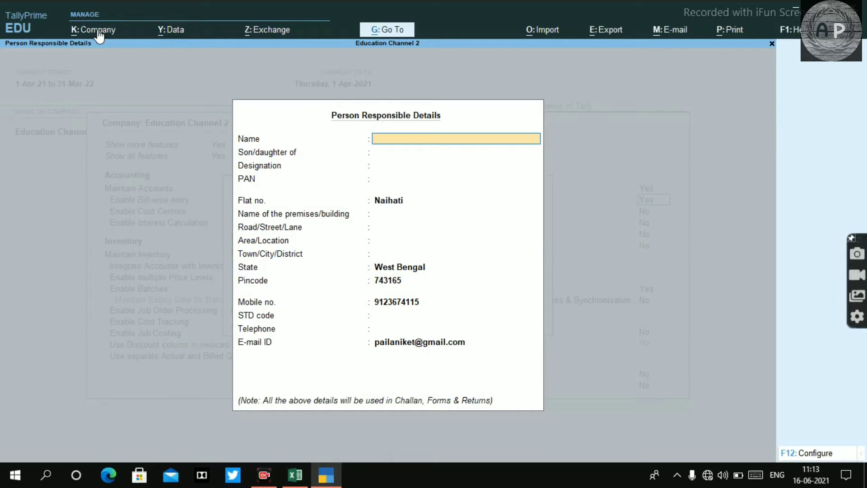
key(Escape)
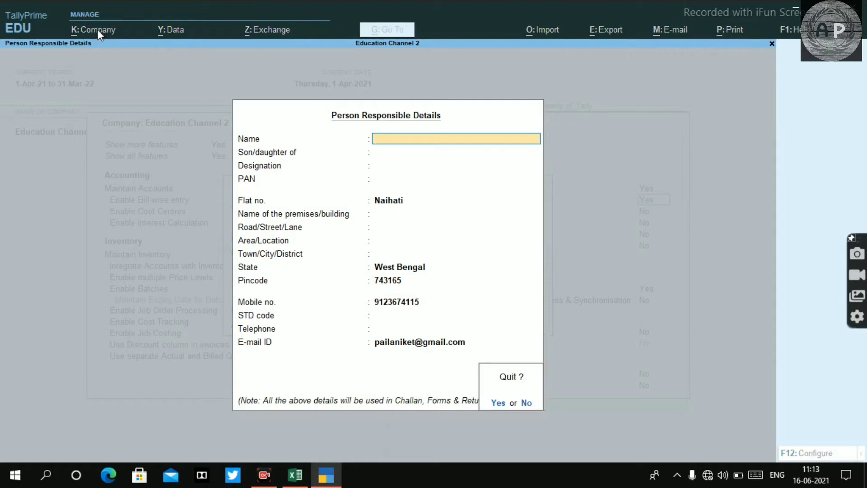
key(y)
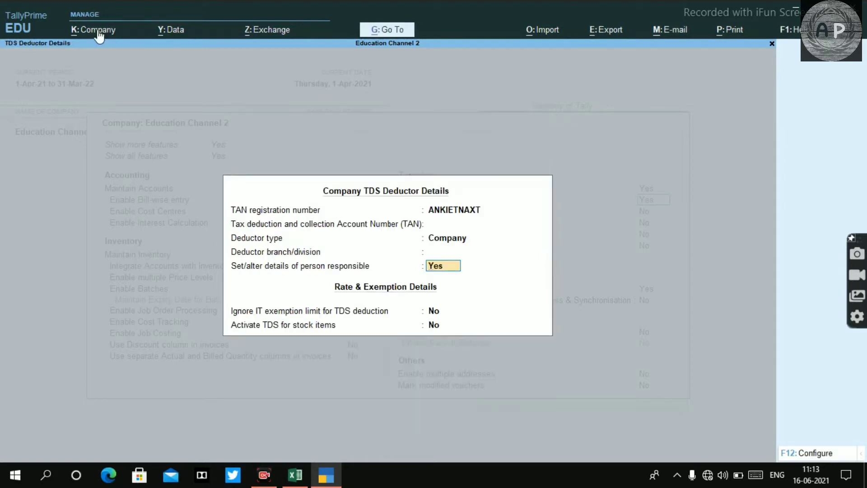
key(Return)
key(Return)
key(ctrl+a)
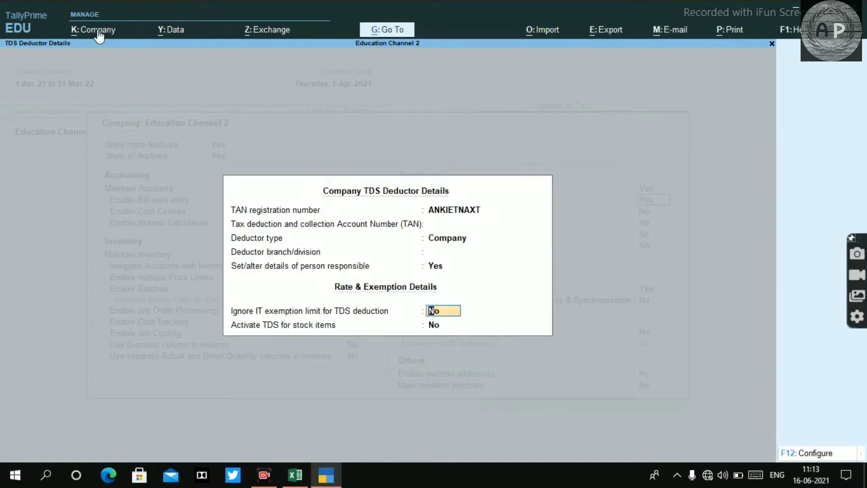
Set the TDS deduction to ignore the IT exemption limit, keep TDS for stock items off, and save the company features.
text(y)
key(Return)
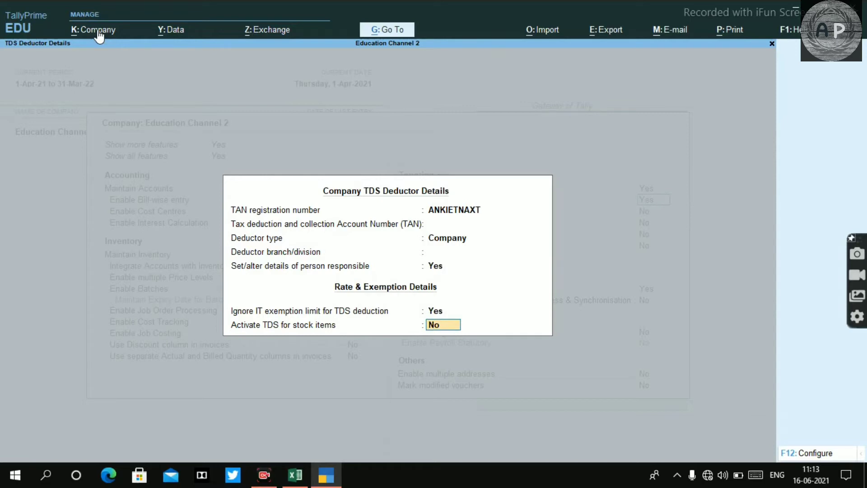
key(Return)
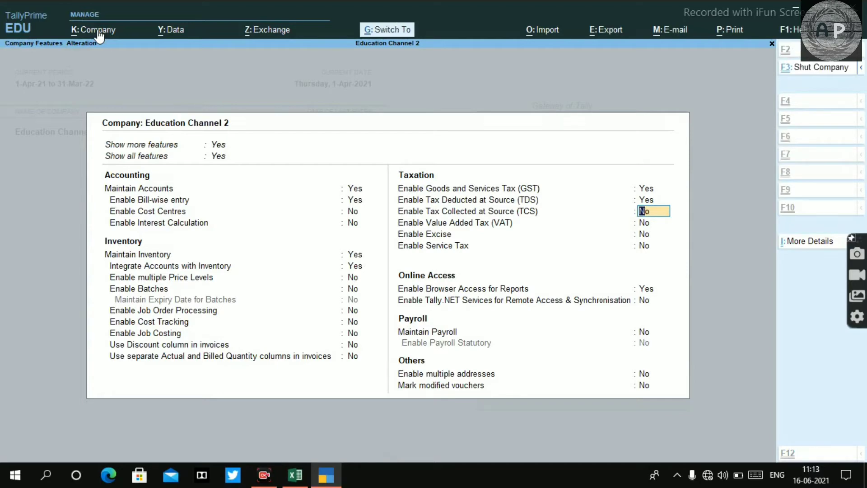
key(ctrl+a)
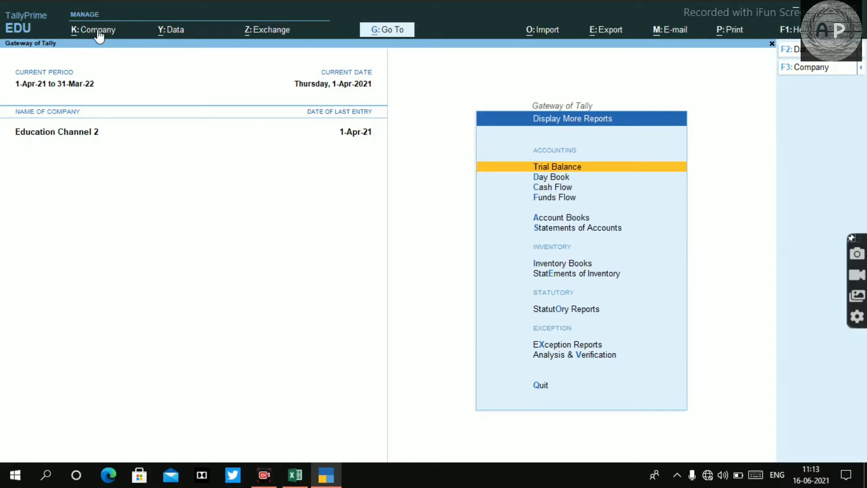
Return to the main Gateway of Tally and open accounting voucher creation.
key(Escape)
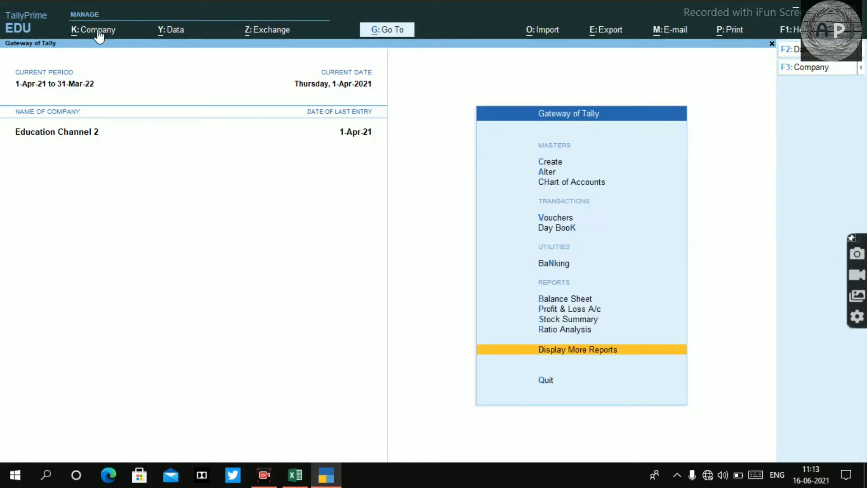
key(Down)
key(Down)
key(Down)
key(Down)
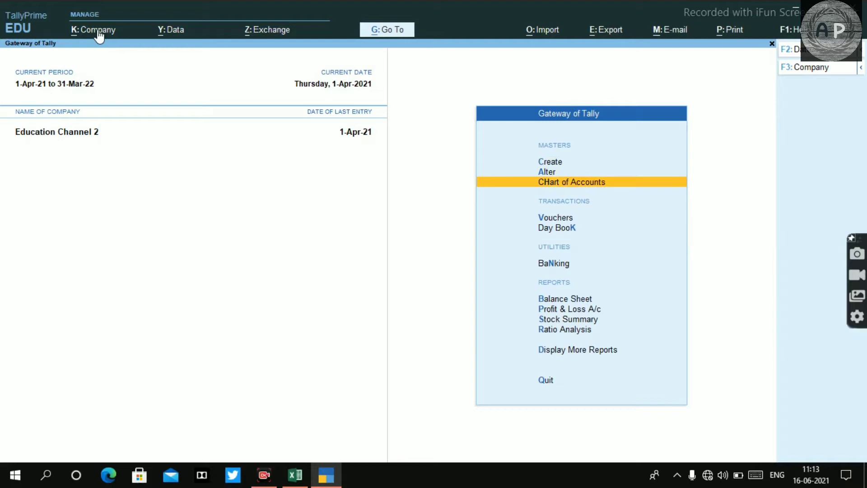
key(Down)
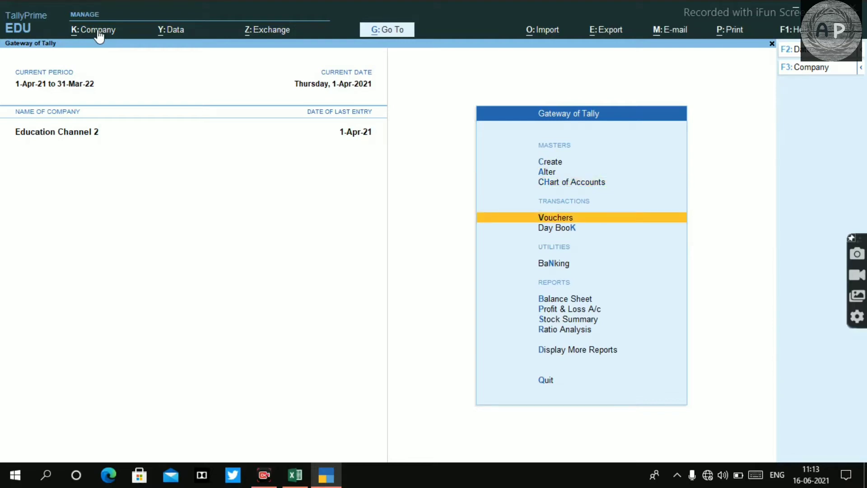
key(Return)
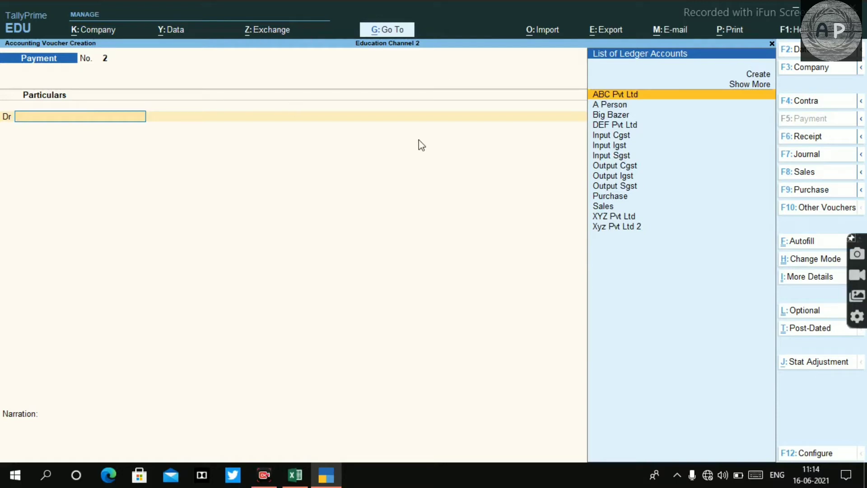
Change the voucher type to Journal and consult the TDS rate table in the TRANSACTION workbook in Excel.
click(805, 154)
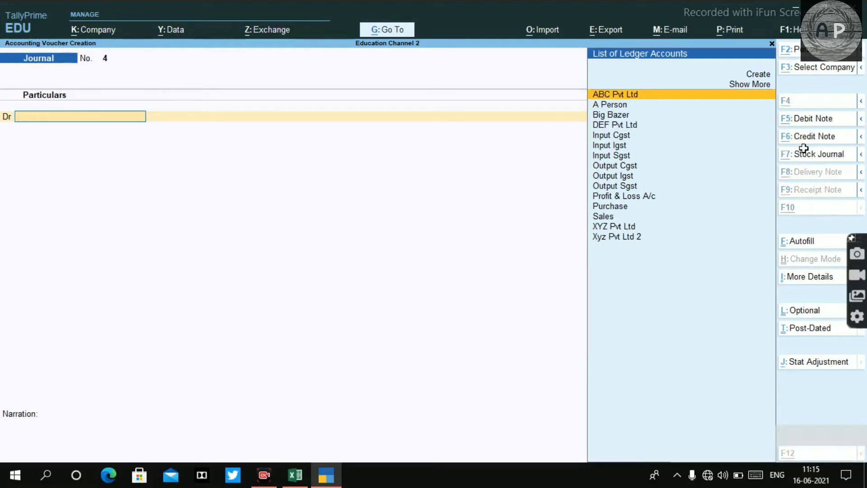
key(alt+Tab)
key(Right)
key(Left)
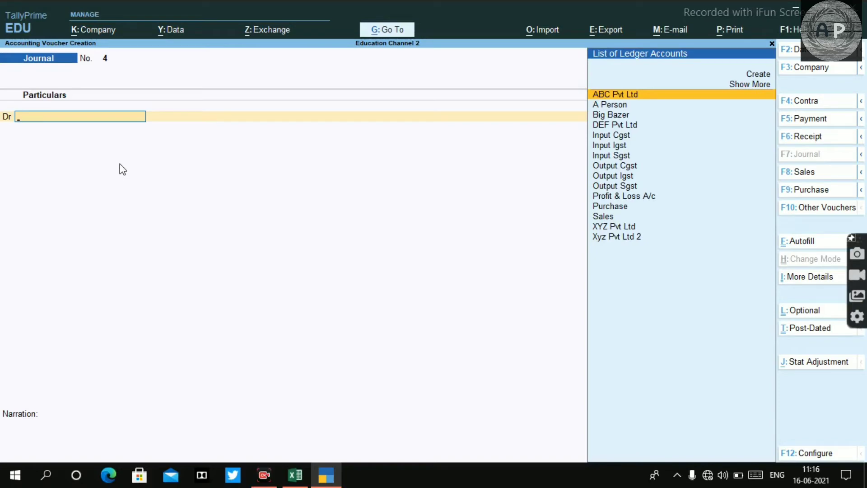
Start a new ledger from the journal's debit line, named Audit Fees and grouped under Indirect Expenses.
key(alt+c)
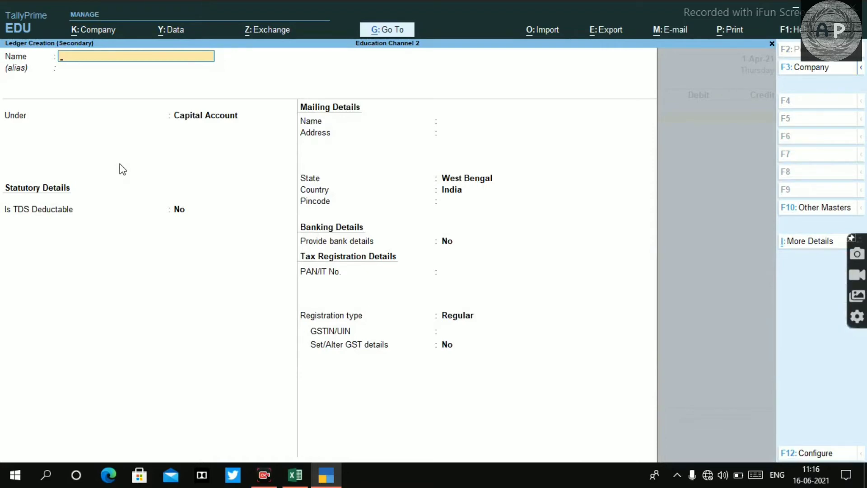
text(Audit fees)
key(Return)
key(Return)
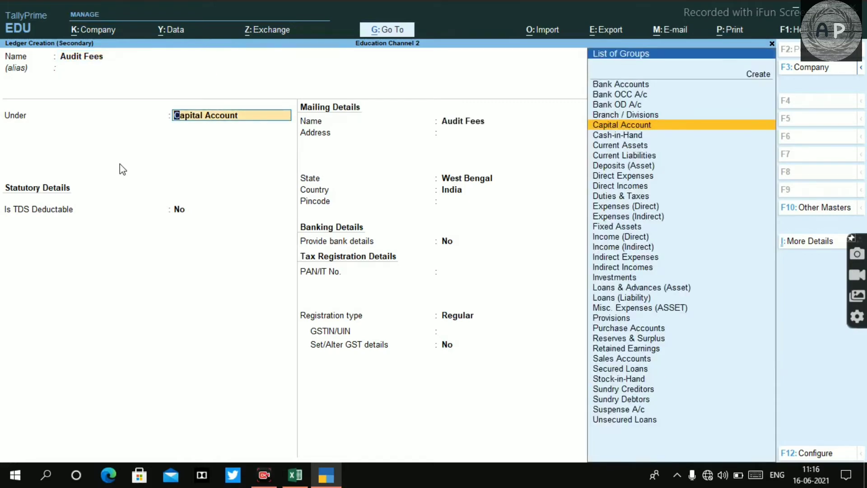
text(Indi)
key(Down)
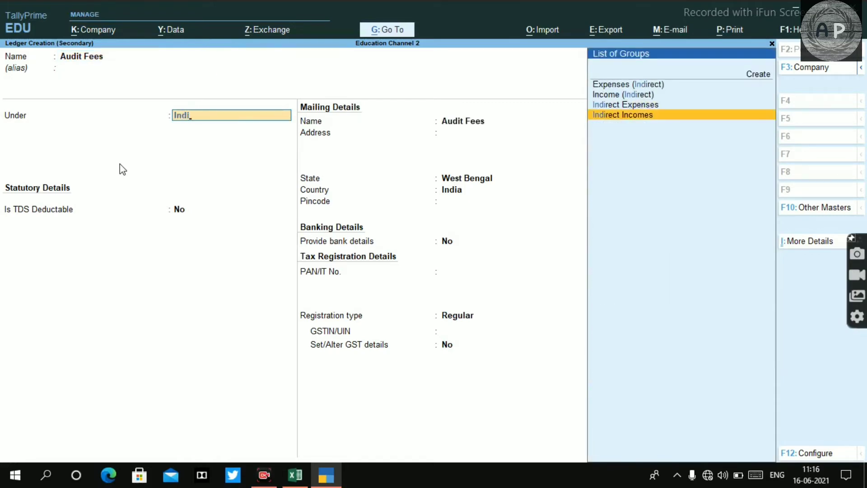
key(Up)
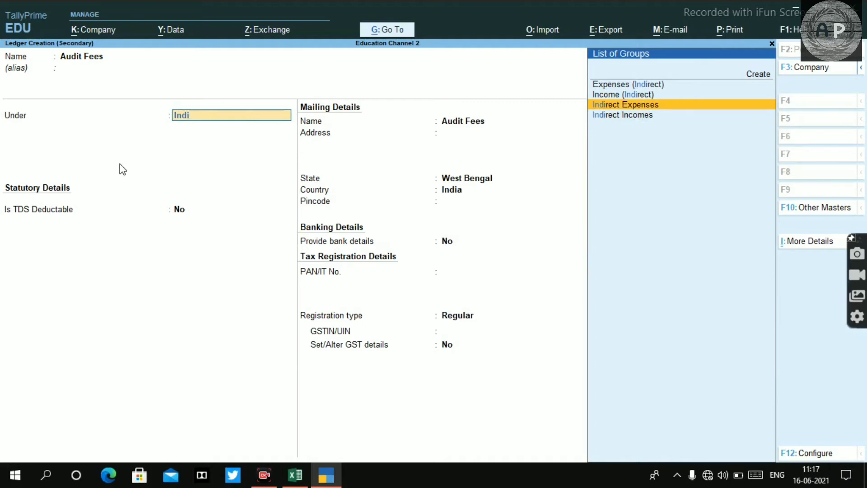
key(Return)
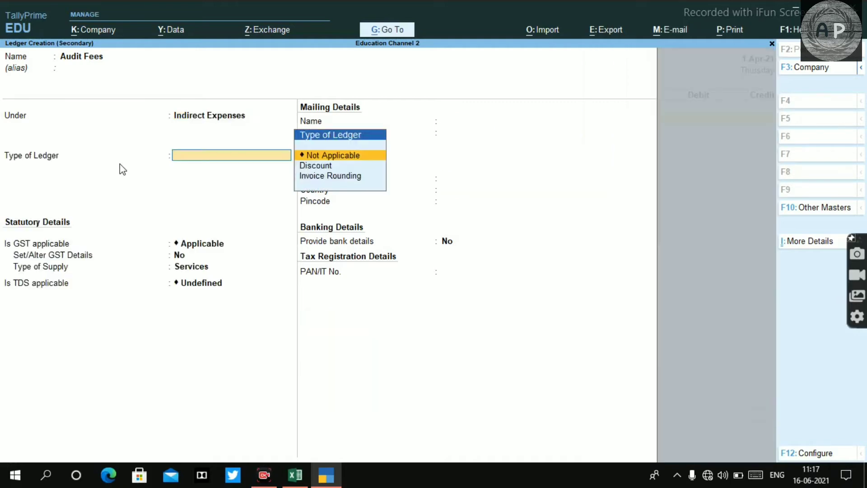
Keep the ledger type Not Applicable and GST applicable with Services as supply type, and set TDS to Applicable.
key(Return)
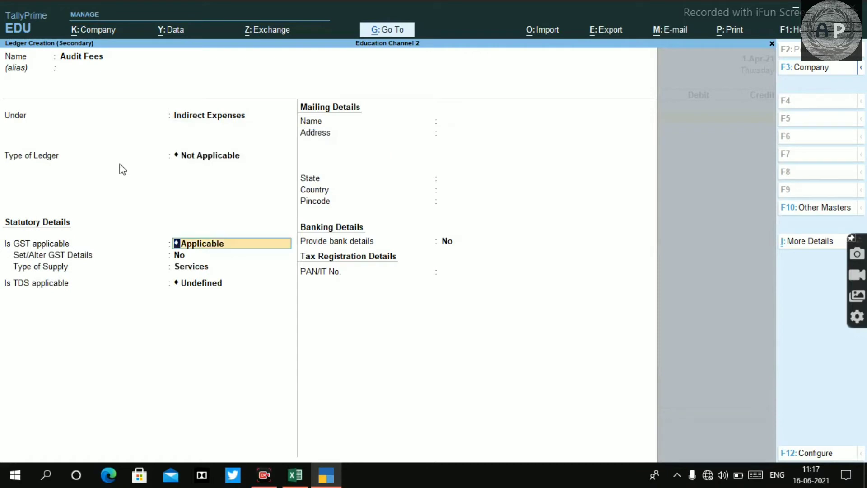
key(Return)
key(Return)
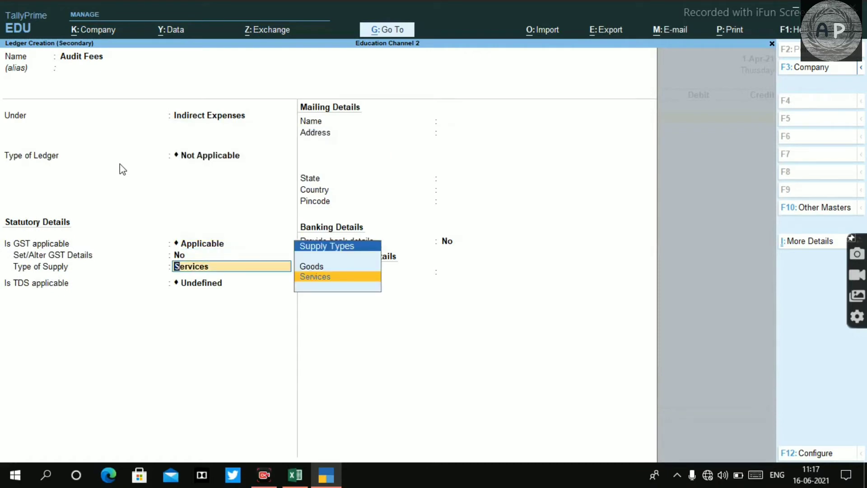
key(Return)
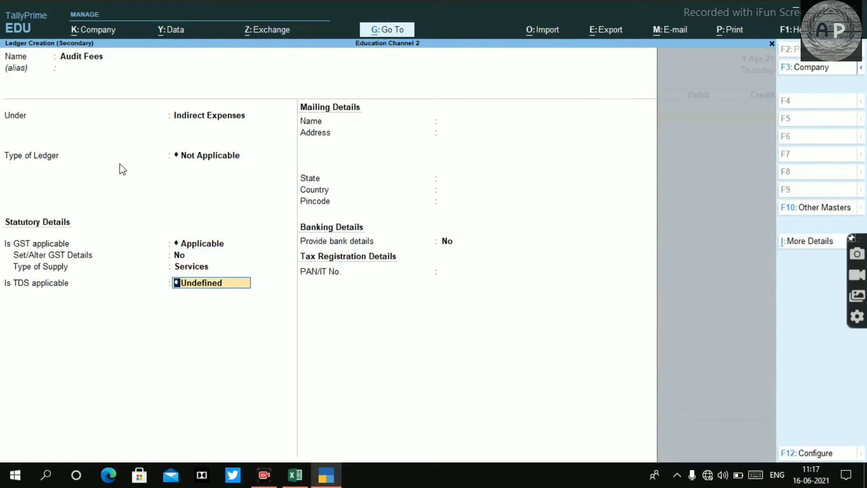
text(A)
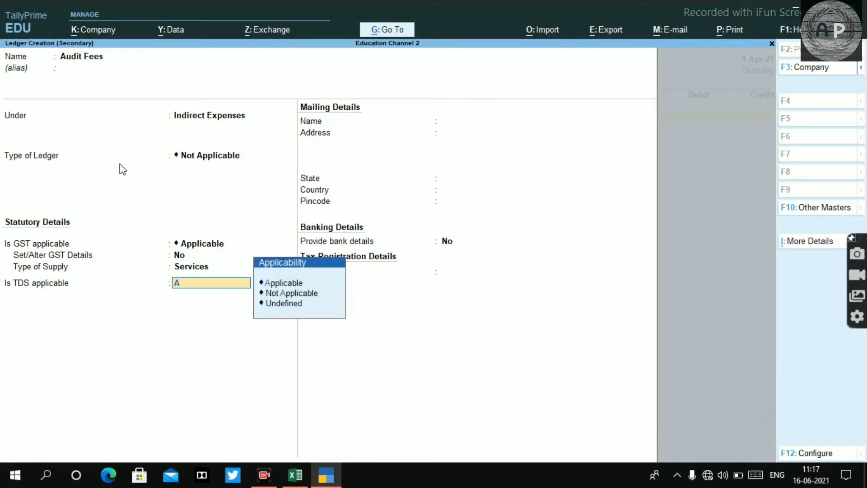
key(Down)
key(Return)
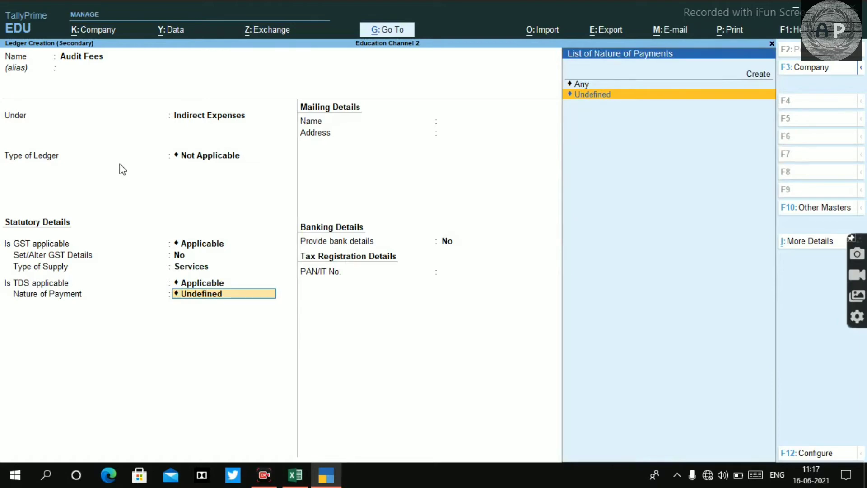
Start a new TDS nature of payment named Audit Fees with section 194J, checking the section in the Excel rate table.
key(Up)
key(Up)
key(Return)
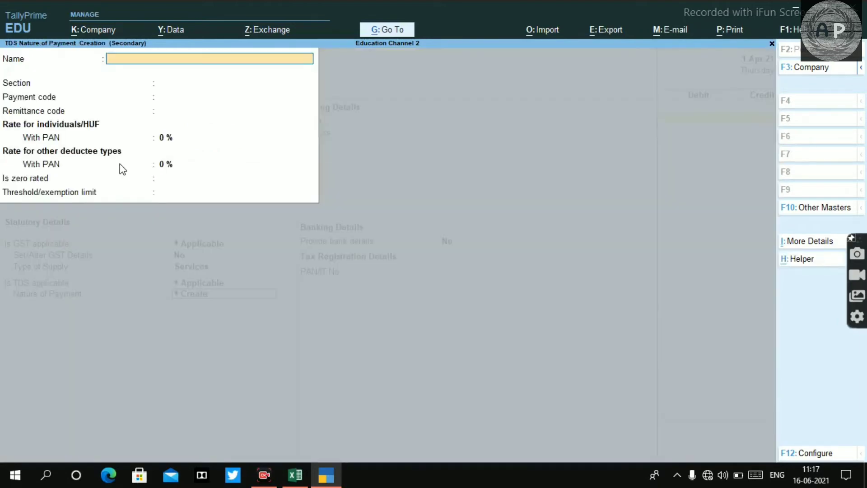
text(Audit Fees)
key(Return)
text(19)
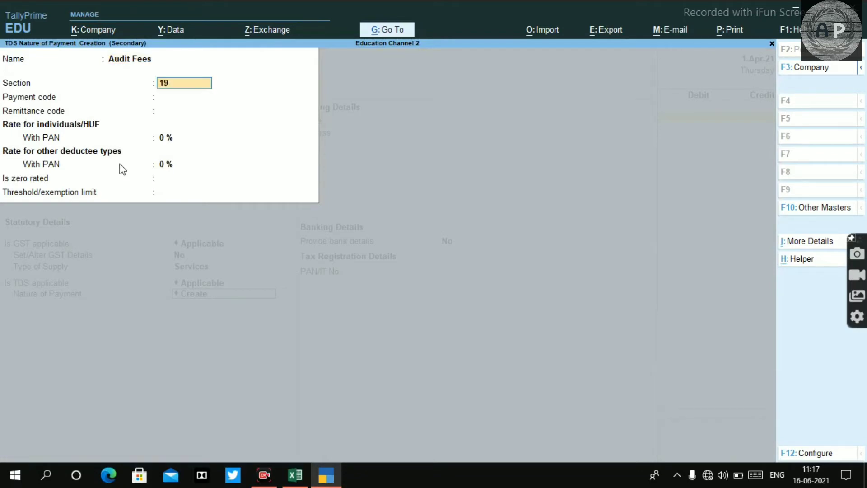
text(4J)
key(Return)
key(alt+Tab)
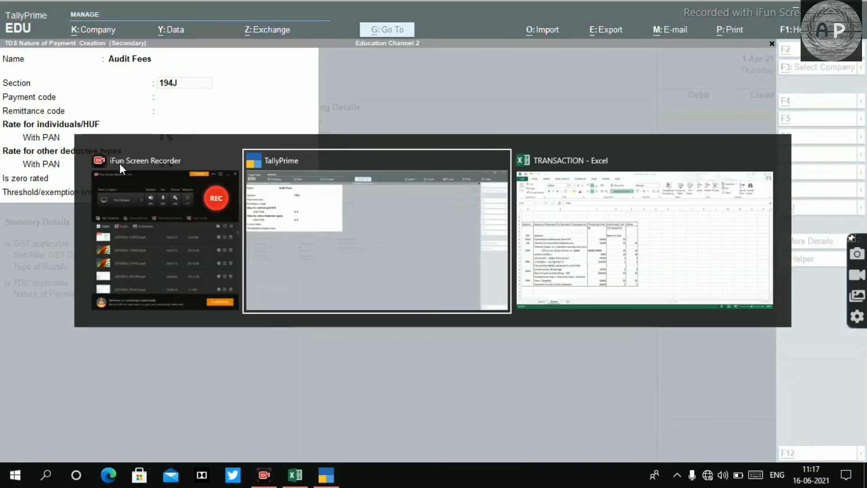
key(alt+Tab)
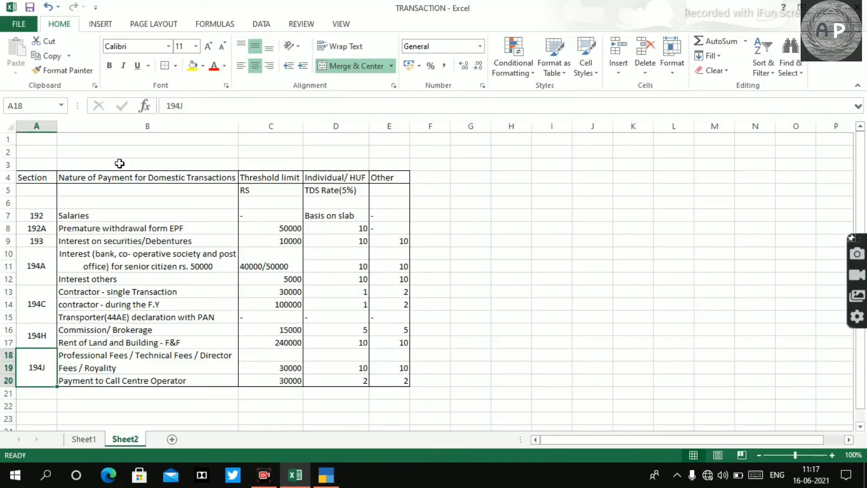
key(alt+Tab)
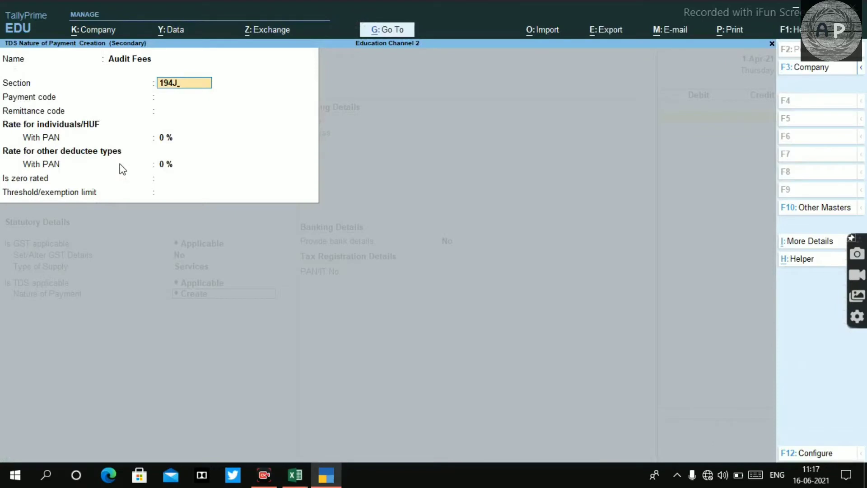
key(Return)
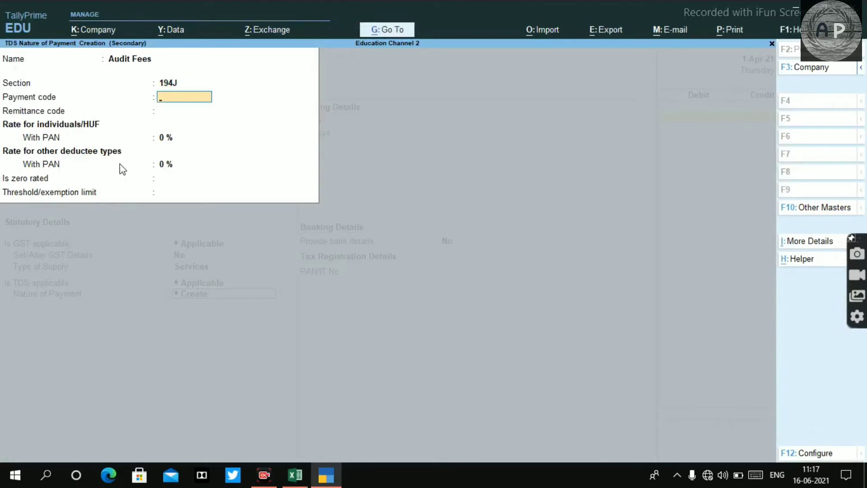
Leave the payment and remittance codes blank and set the with-PAN rate to 10% for individuals/HUF and other deductee types.
key(Return)
key(Return)
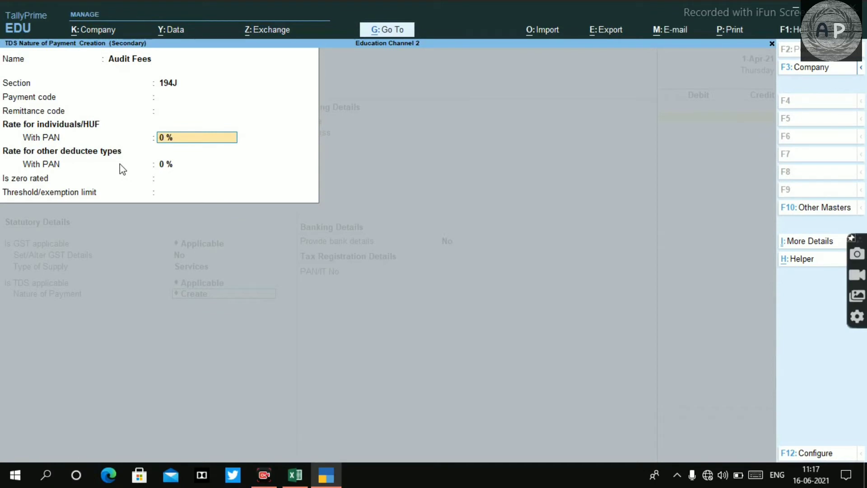
text(10)
key(Return)
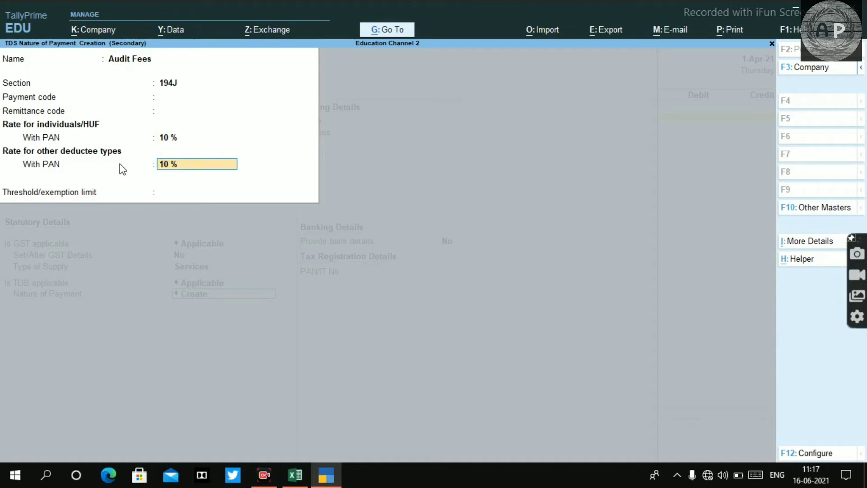
key(Return)
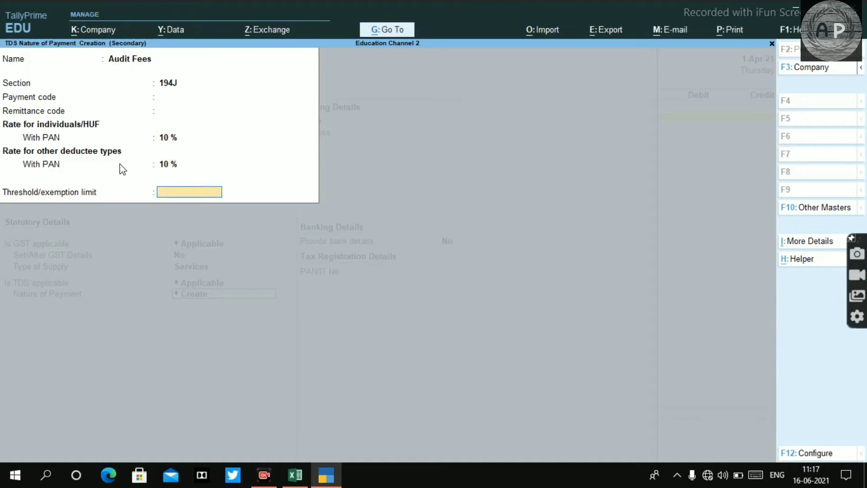
Set the threshold/exemption limit to 30,000, checking it against the 194J row in the Excel table, and save the nature of payment.
text(30)
key(alt+Tab)
key(Right)
key(Right)
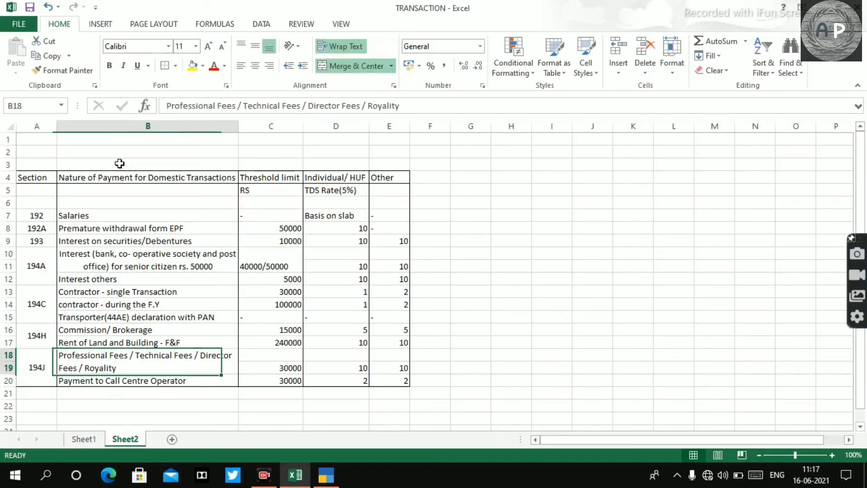
key(Down)
key(Right)
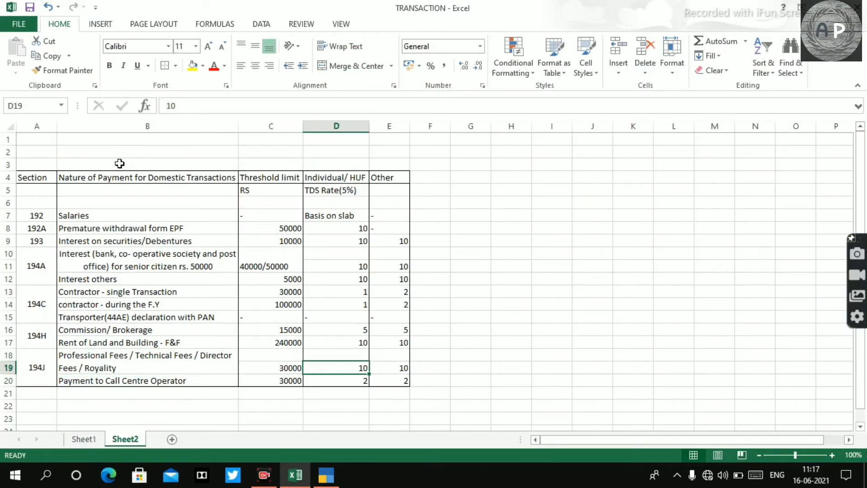
key(Right)
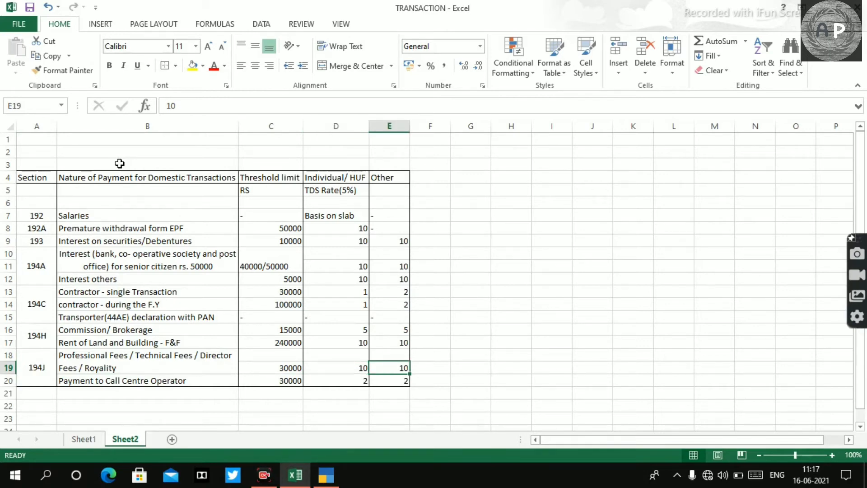
key(alt+Tab)
key(Return)
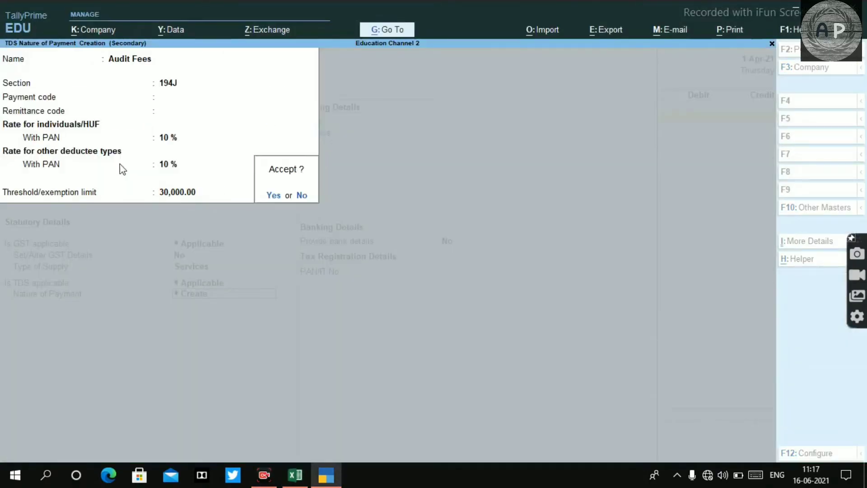
key(Return)
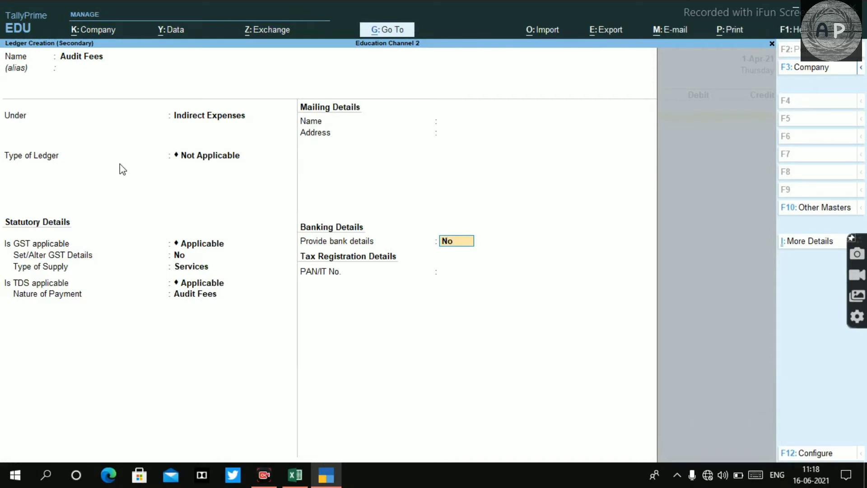
Save the Audit Fees ledger without bank details or PAN, and debit it with 1,00,000 in the journal voucher.
key(Return)
key(Return)
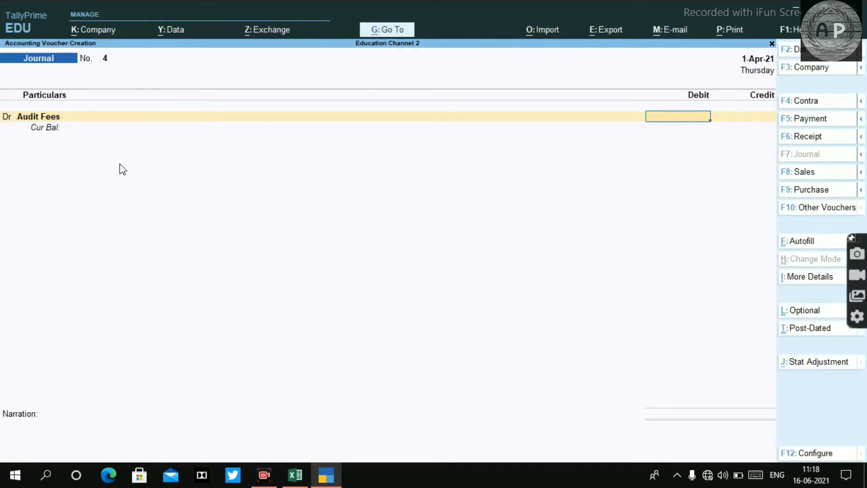
text(100000)
key(Return)
key(Return)
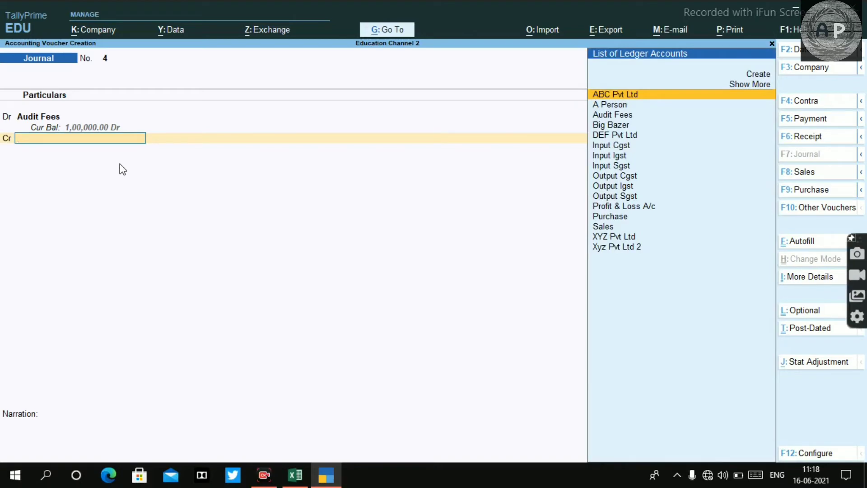
Start a new ledger for the journal's credit line, enter the auditor's name, and group it under Sundry Creditors.
key(alt+c)
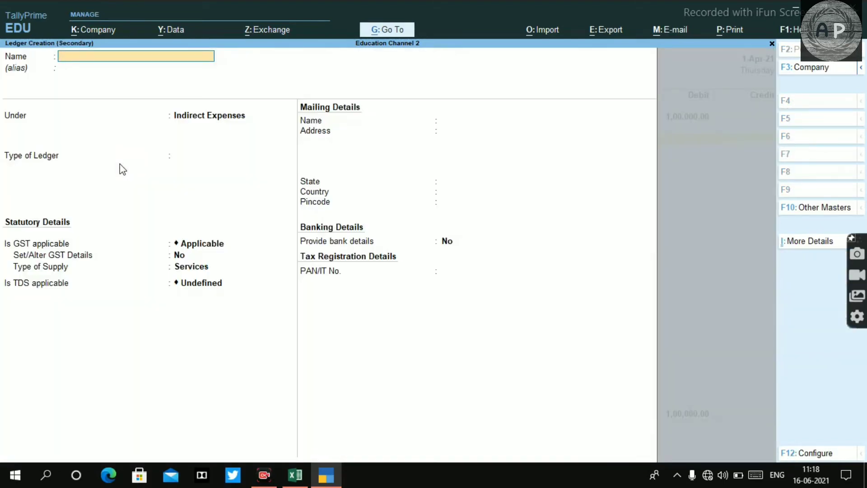
text(Amit Auditor)
key(Return)
key(Return)
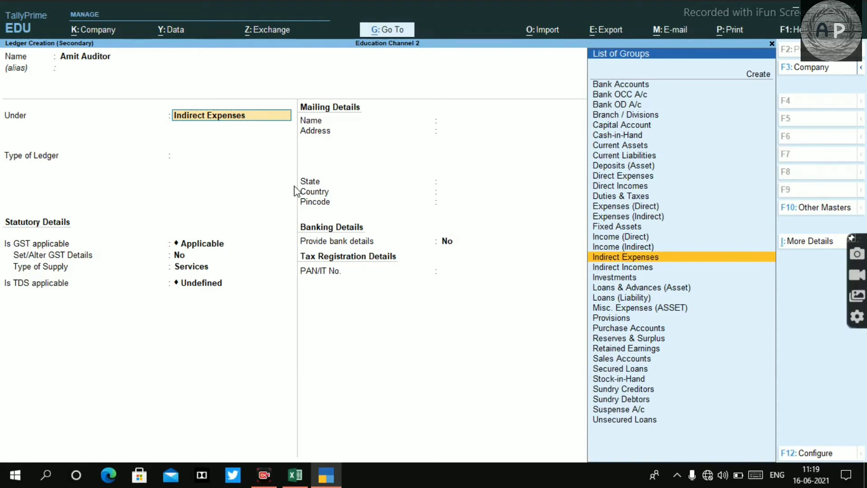
text(Sundry)
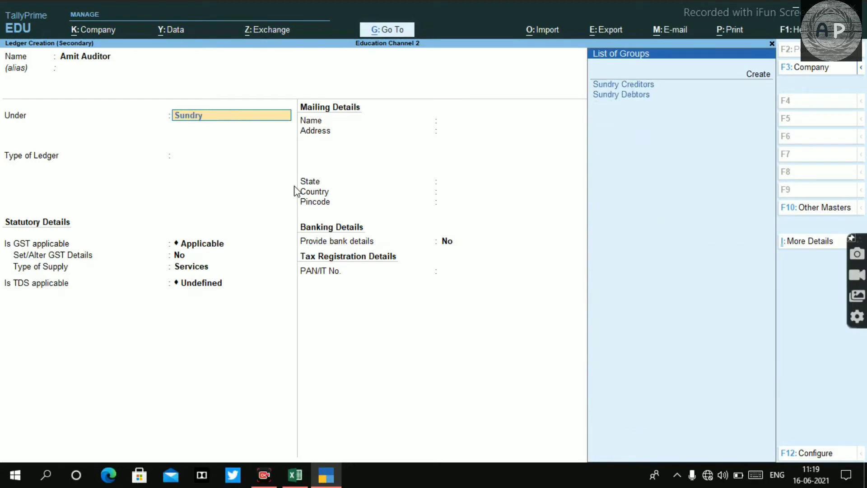
text( Cre)
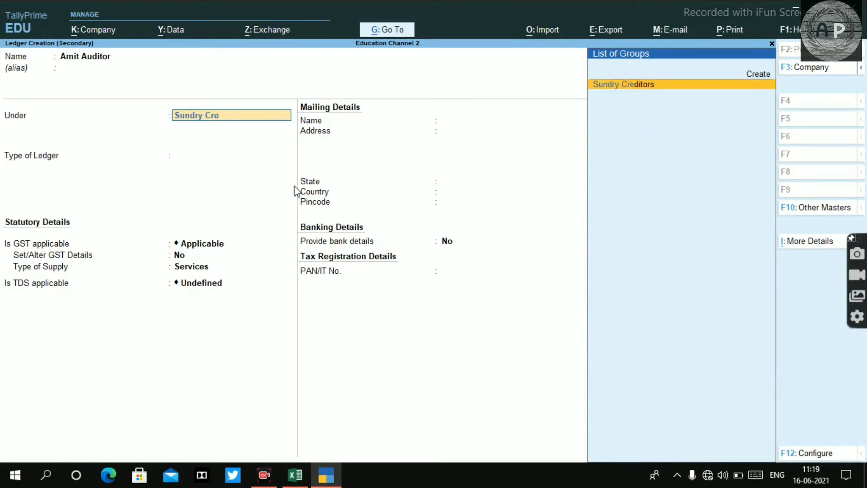
key(Return)
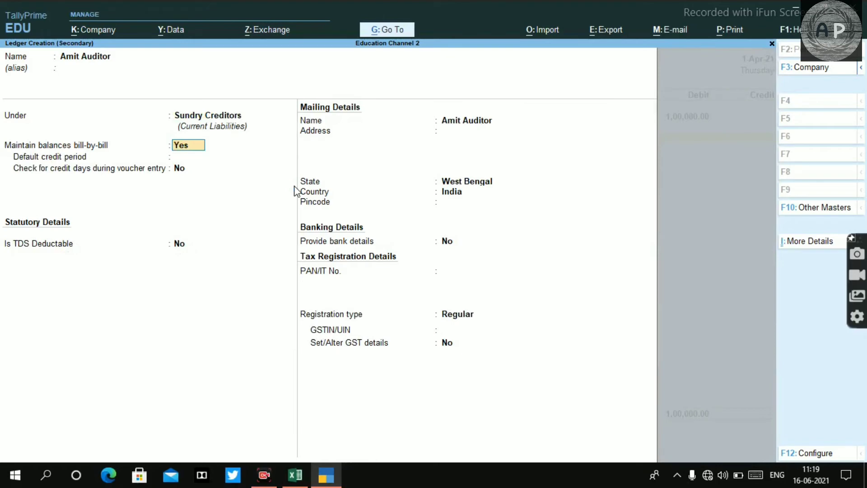
Keep bill-by-bill balances at Yes, leave the default credit period blank, and keep the credit days check at No.
key(Return)
key(Return)
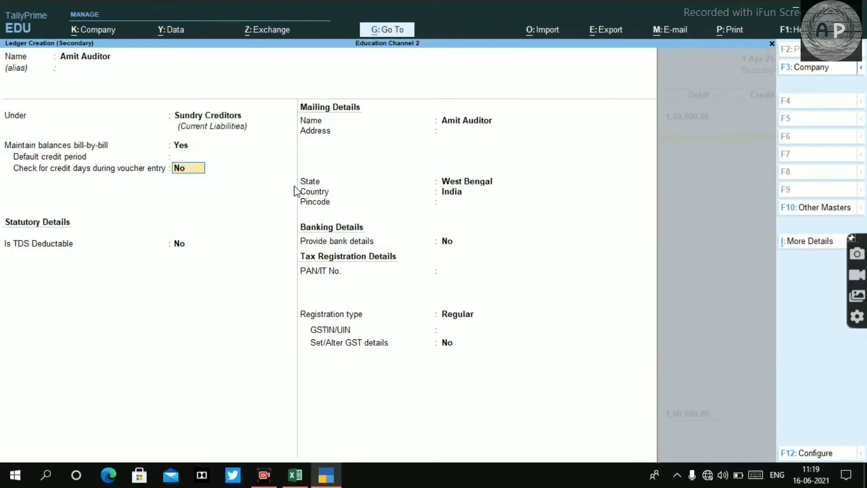
key(Return)
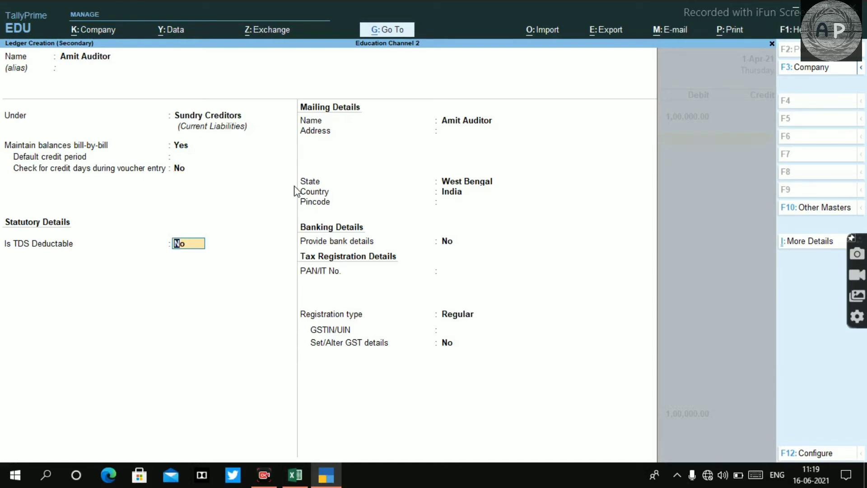
Make the auditor's ledger TDS deductable with deductee type Company - Resident, and set Deduct TDS in Same Voucher to Yes.
text(y)
key(Return)
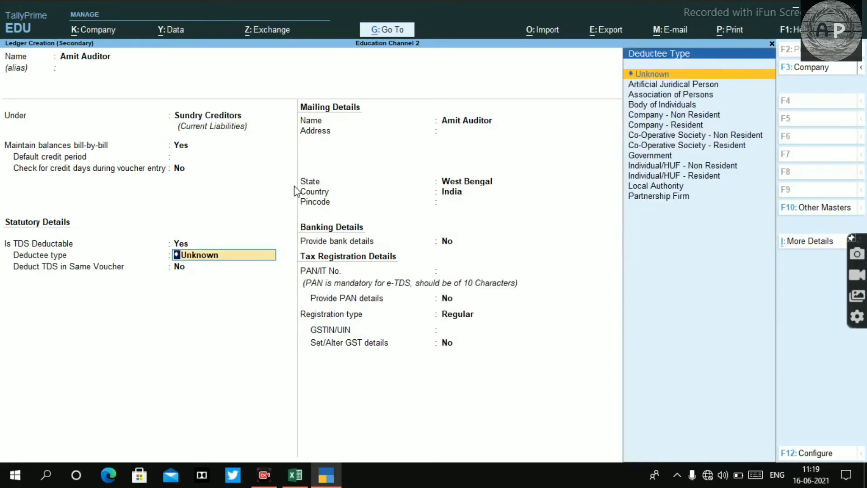
key(Down)
key(Down)
key(Down)
key(Down)
key(Down)
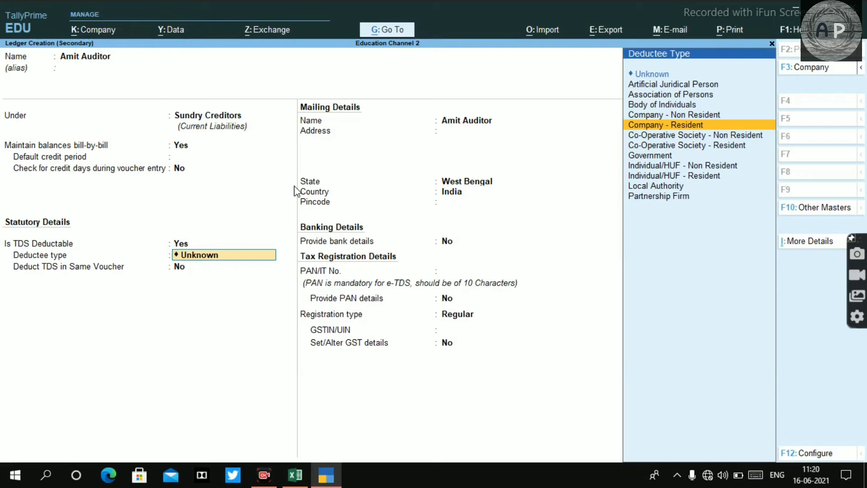
key(Return)
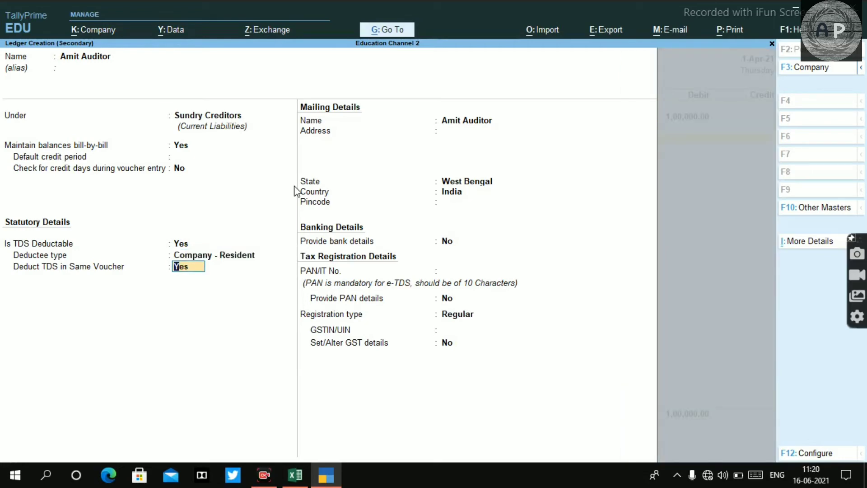
key(Return)
Enter the auditor's city as the mailing address, keep the default state and country, leave the pincode blank, and keep bank details at No.
key(Return)
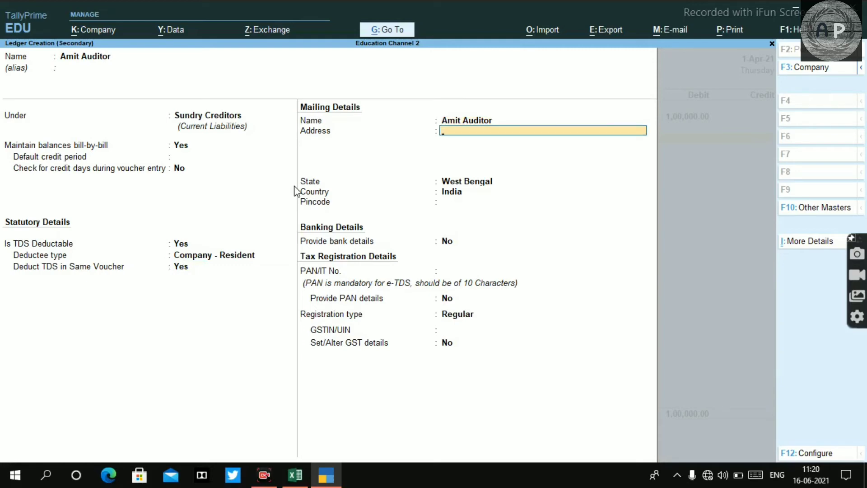
text(Kolkata)
key(BackSpace)
key(BackSpace)
key(BackSpace)
key(BackSpace)
key(BackSpace)
key(BackSpace)
key(BackSpace)
key(BackSpace)
text(Kolkata)
key(Return)
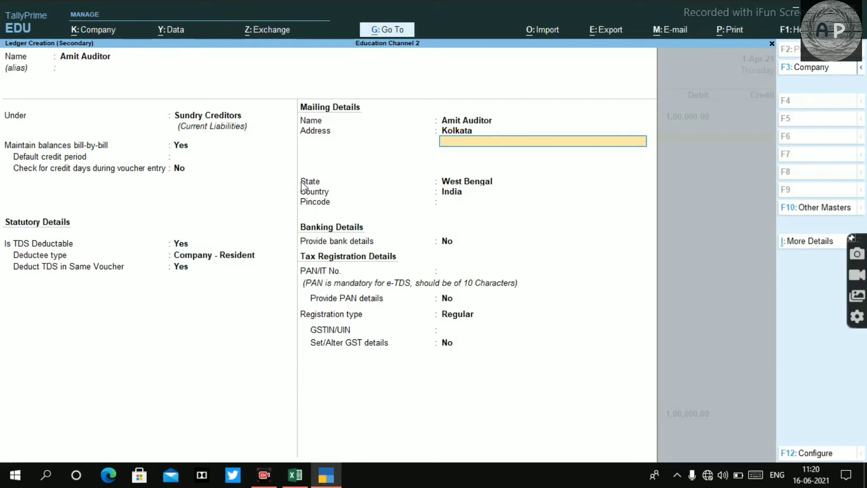
key(Return)
key(Return)
key(Return)
key(Return)
key(Return)
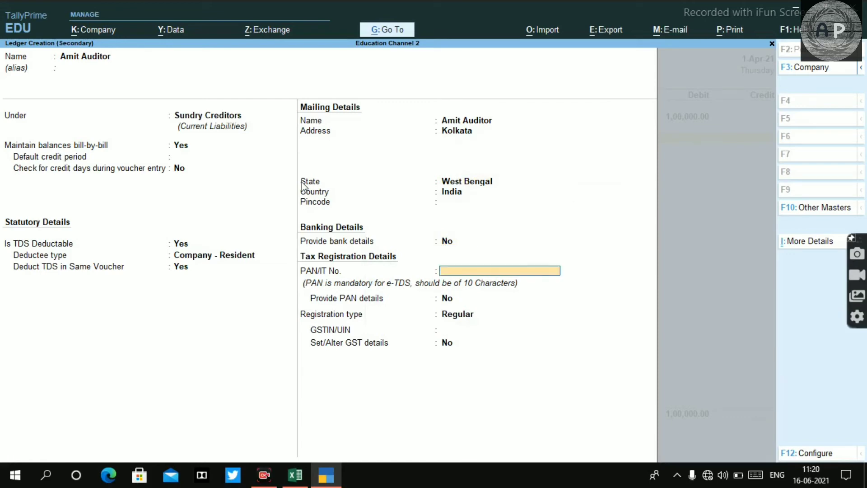
Leave PAN and GSTIN blank, set the registration type to Unknown, keep GST details at No, and save the auditor's ledger.
key(Return)
key(Return)
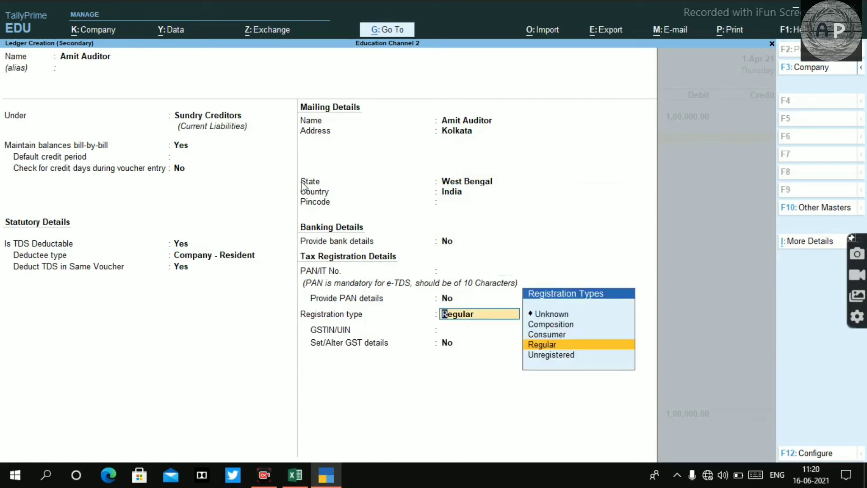
key(Return)
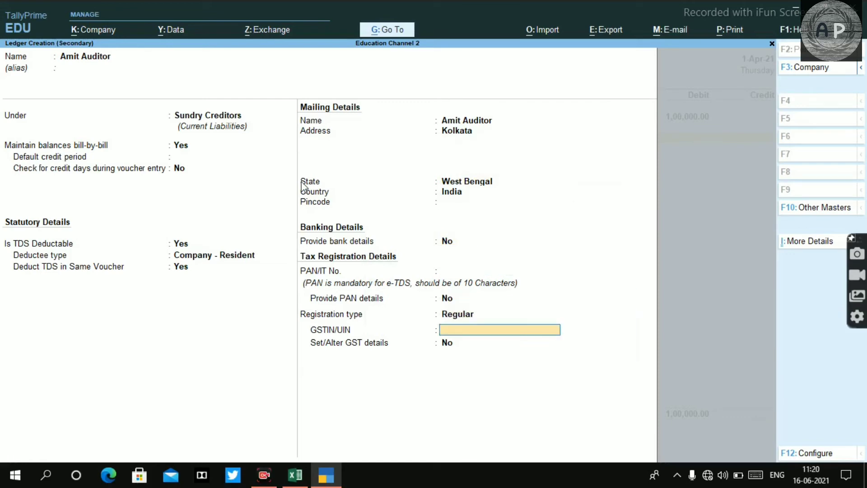
key(Up)
key(Up)
key(Up)
key(Up)
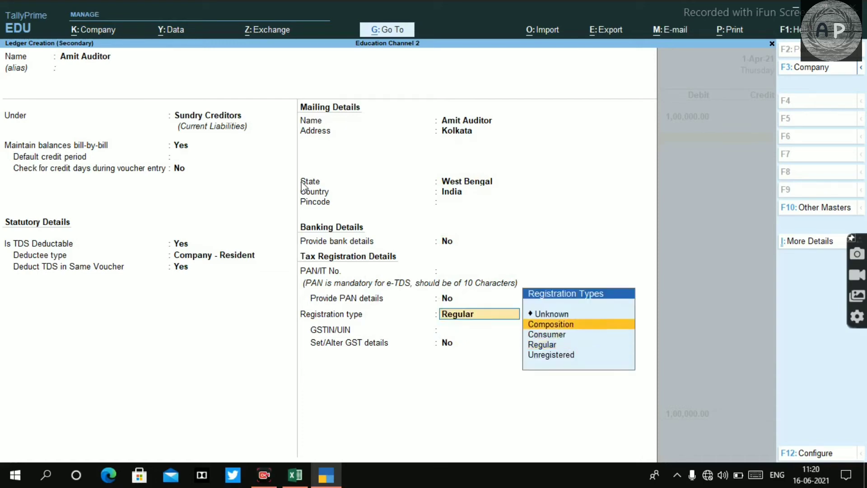
key(Return)
key(Return)
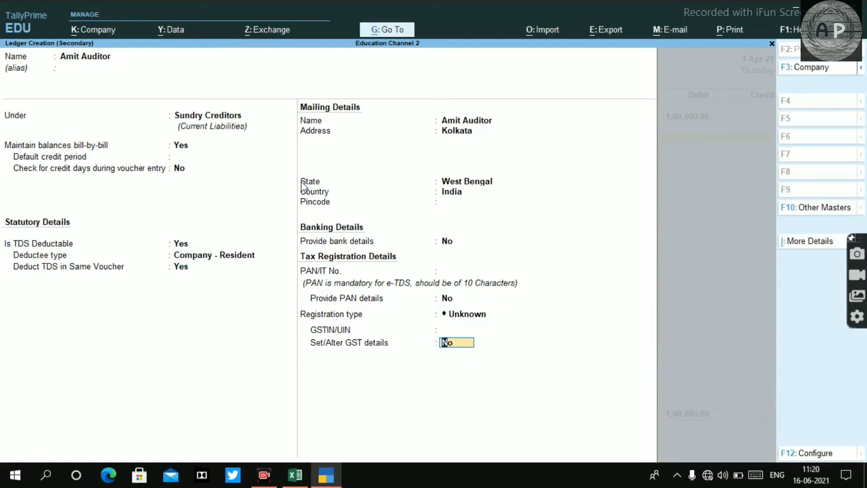
key(Return)
key(Return)
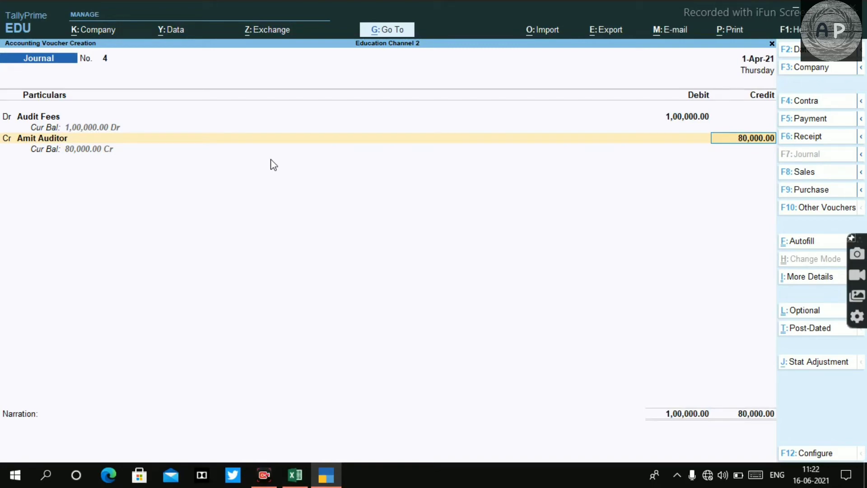
Credit the auditor with 80,000, allocated bill-wise as New Ref 4 for 1,00,000 Cr and New Ref 4 for 20,000 Dr.
key(Return)
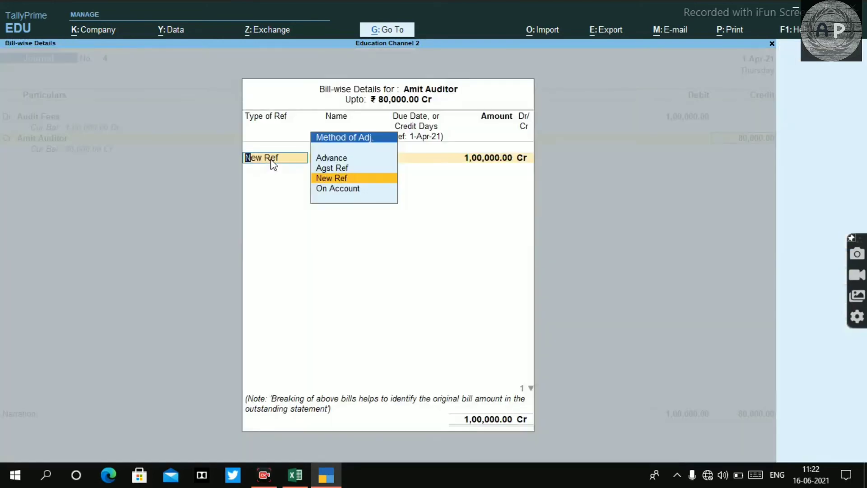
key(Return)
key(Return)
key(Return)
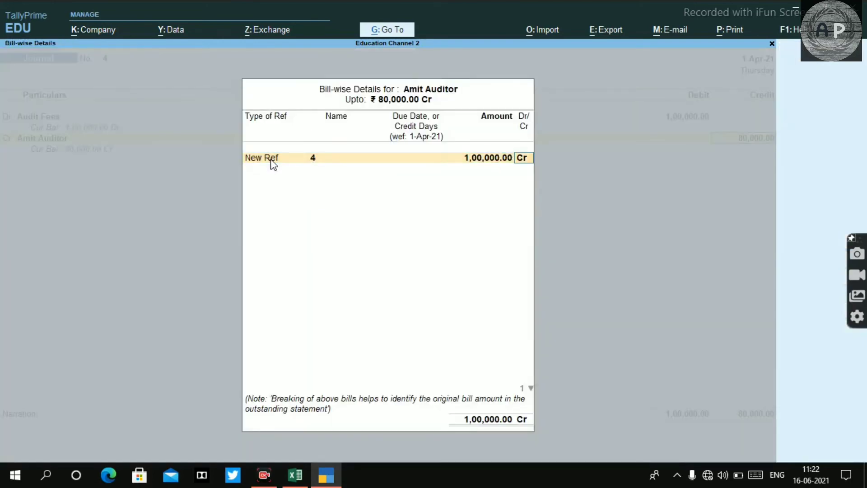
key(Return)
key(Return)
key(Return)
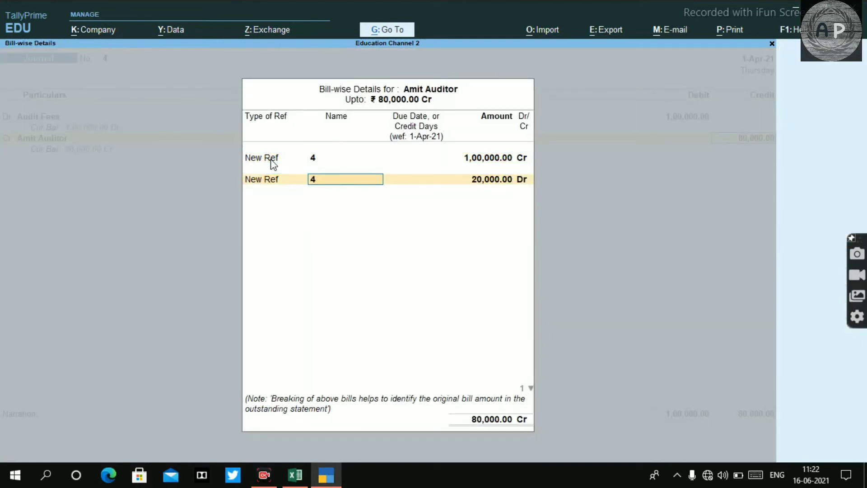
key(Return)
key(Return)
key(Return)
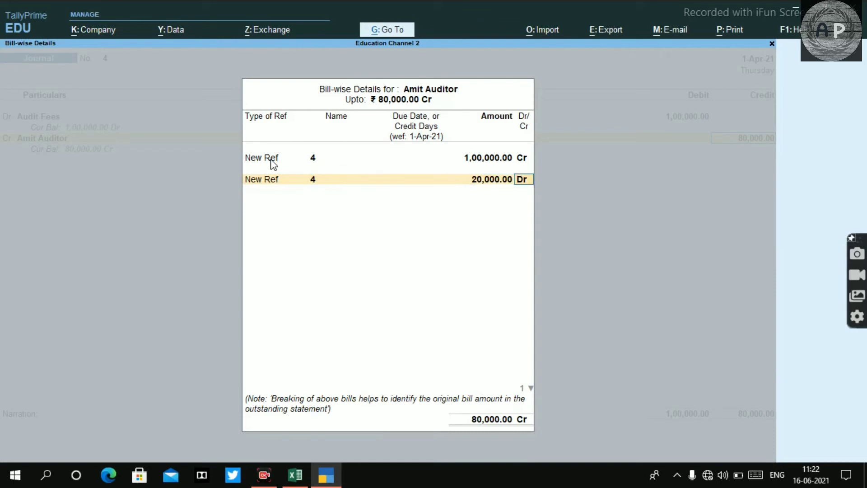
key(Return)
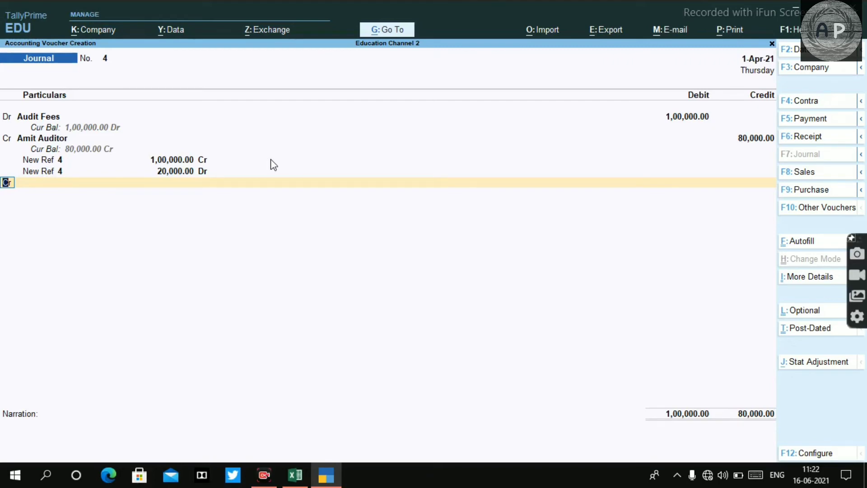
Start a ledger named TDS on Audit Fees for the journal's next credit line and group it under Duties & Taxes.
key(Escape)
key(Return)
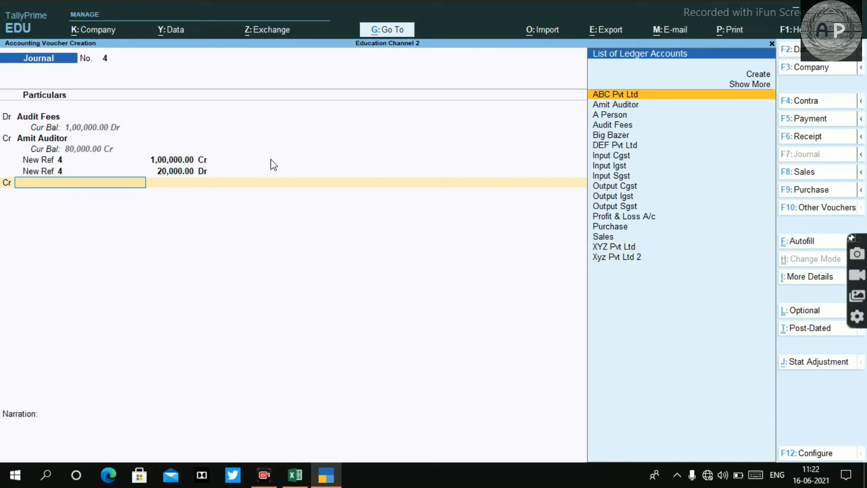
key(alt+c)
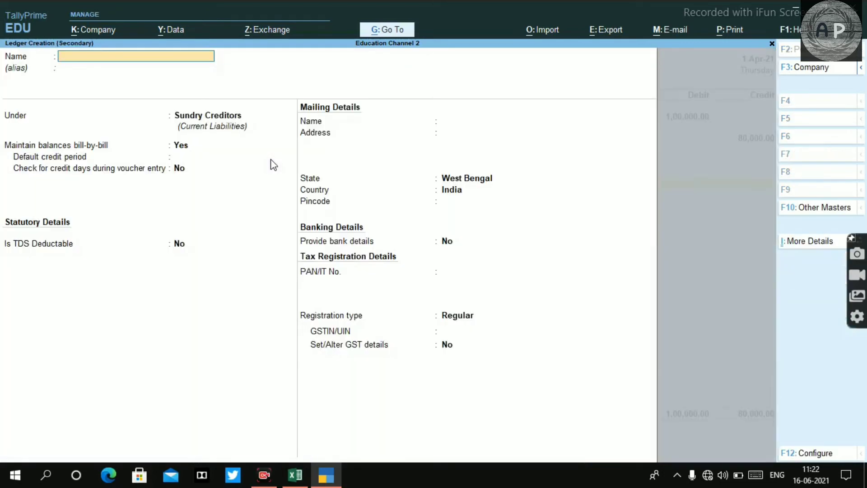
text(TDS on Audit Fees)
key(Return)
key(Return)
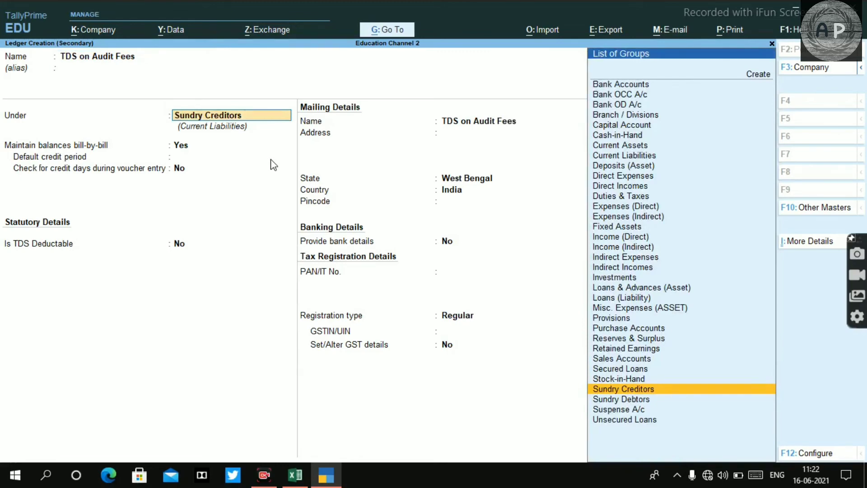
text(Tax)
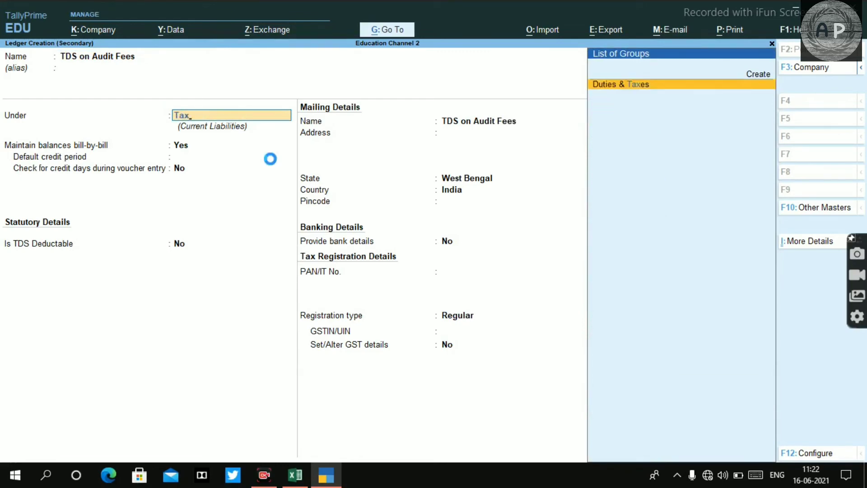
key(Return)
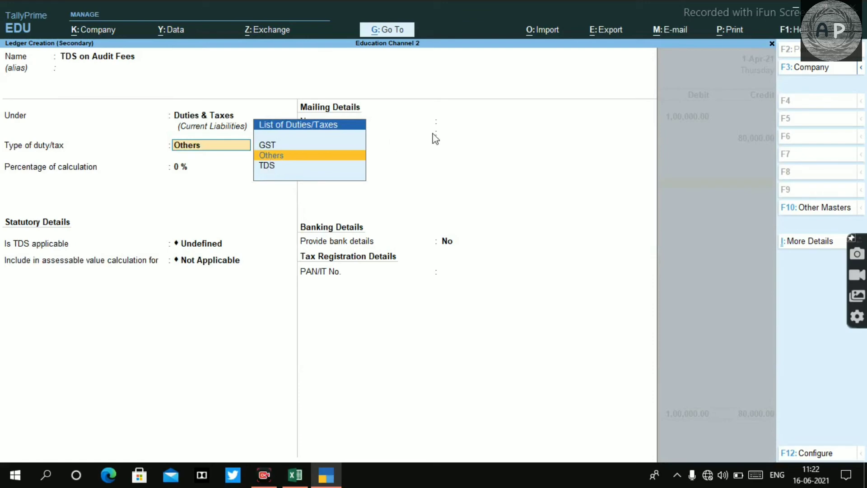
Set the duty type to TDS and the nature of payment to Audit Fees, and save the ledger without bank details or PAN.
key(Down)
key(Up)
key(Up)
key(Down)
key(Down)
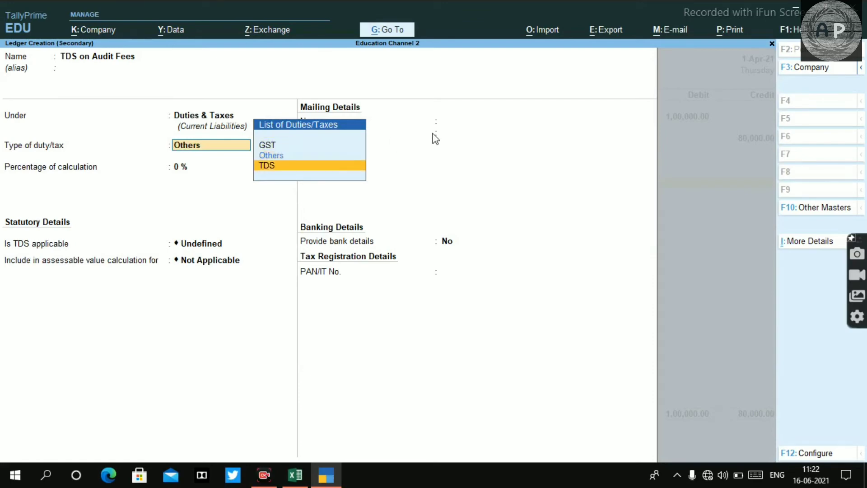
key(Return)
key(Down)
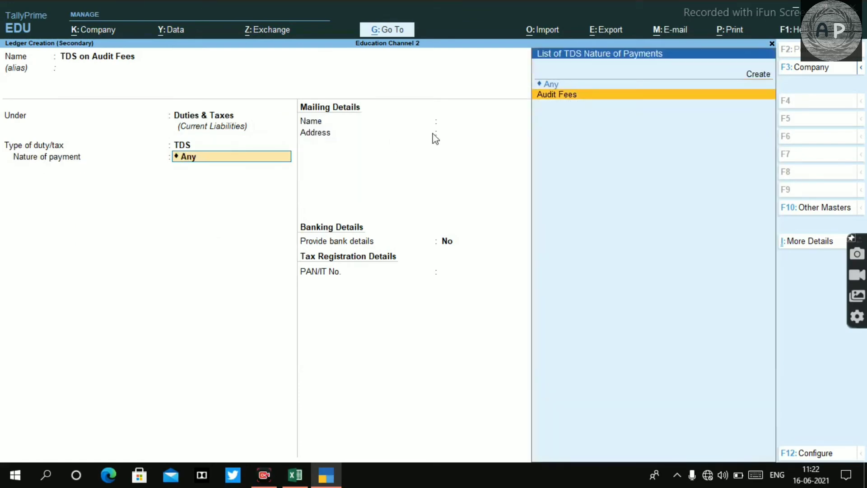
key(Return)
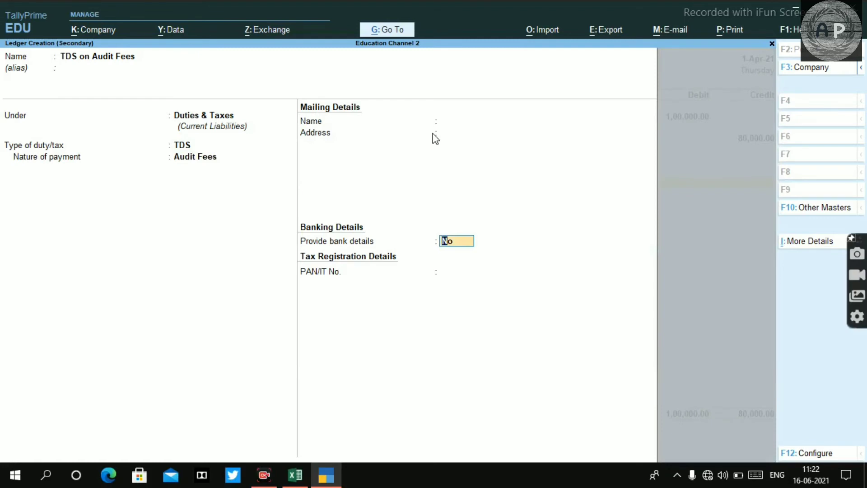
key(Return)
key(Return)
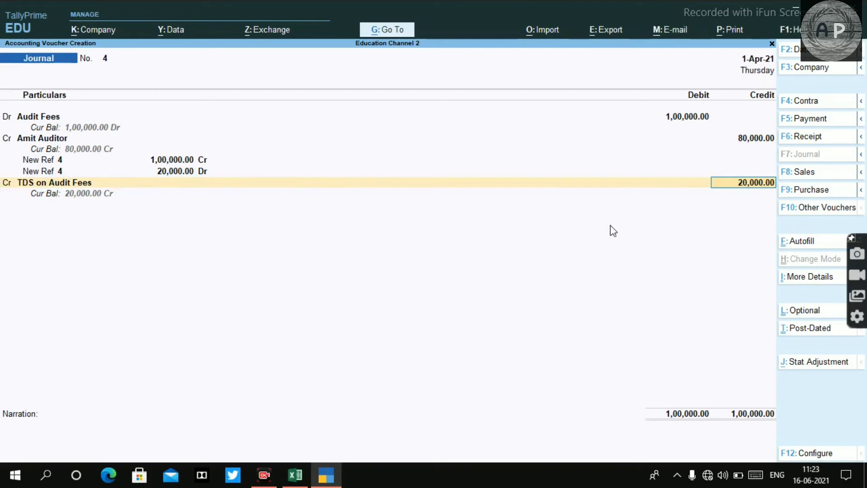
Credit TDS on Audit Fees with 20,000, add the narration "TDS adjustment", and save the journal voucher.
key(Return)
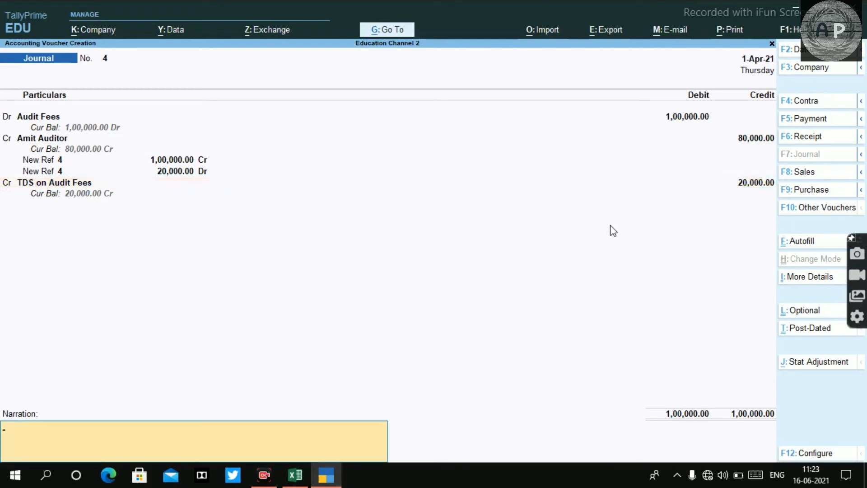
text(TDS adjustment)
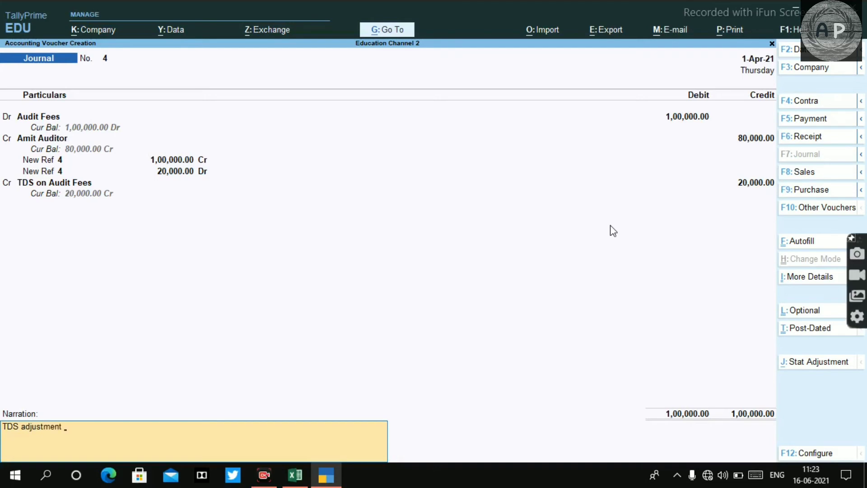
key(Return)
key(Return)
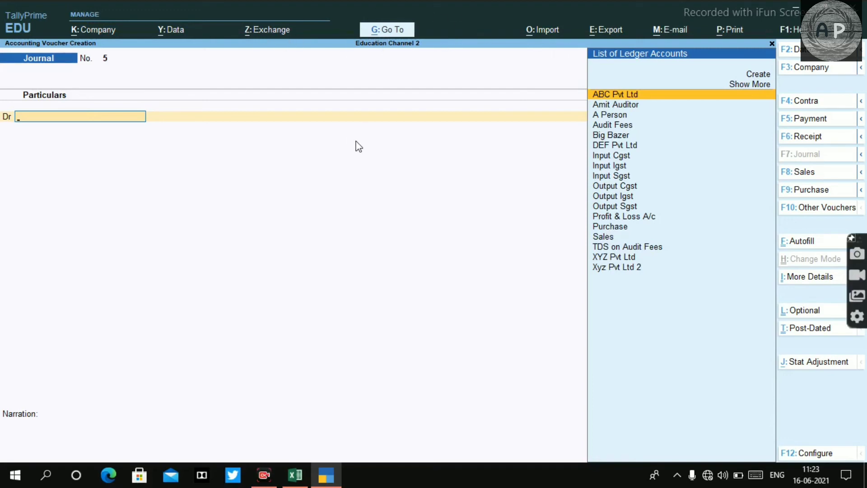
Open the Balance Sheet and examine the TDS on Audit Fees balance in Duties & Taxes under Current Liabilities.
key(alt+g)
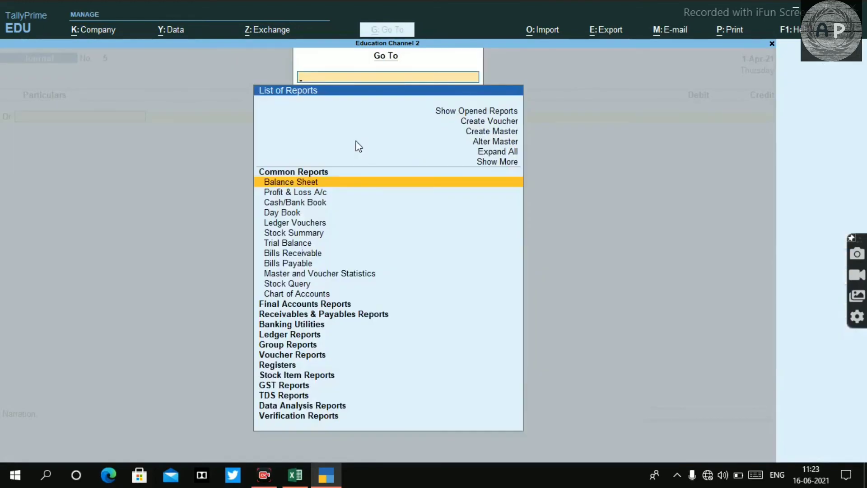
key(Return)
key(Down)
key(Down)
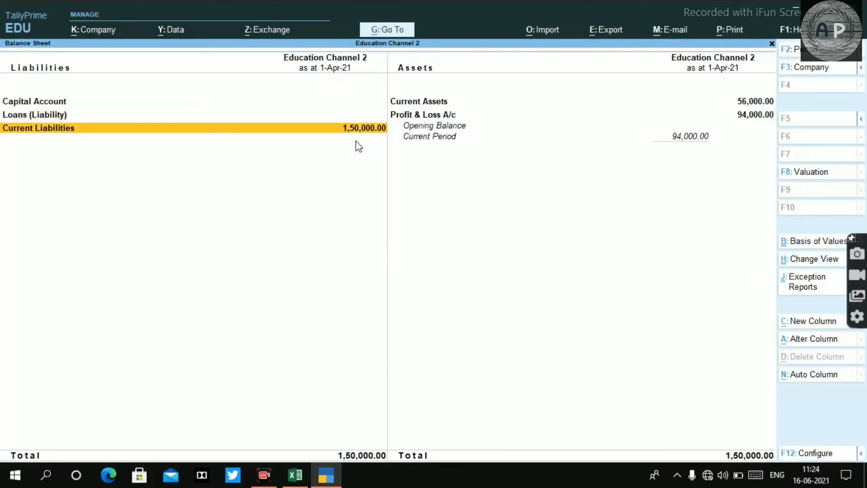
key(Return)
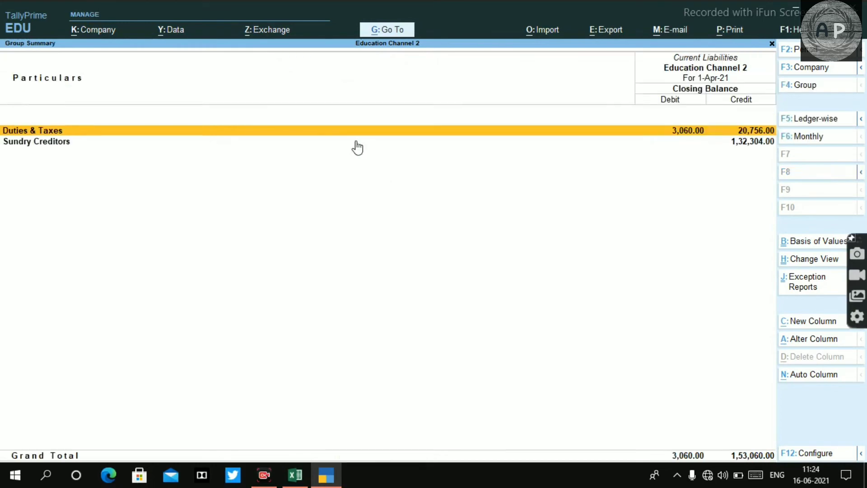
key(Return)
key(Down)
key(Down)
key(Down)
key(Down)
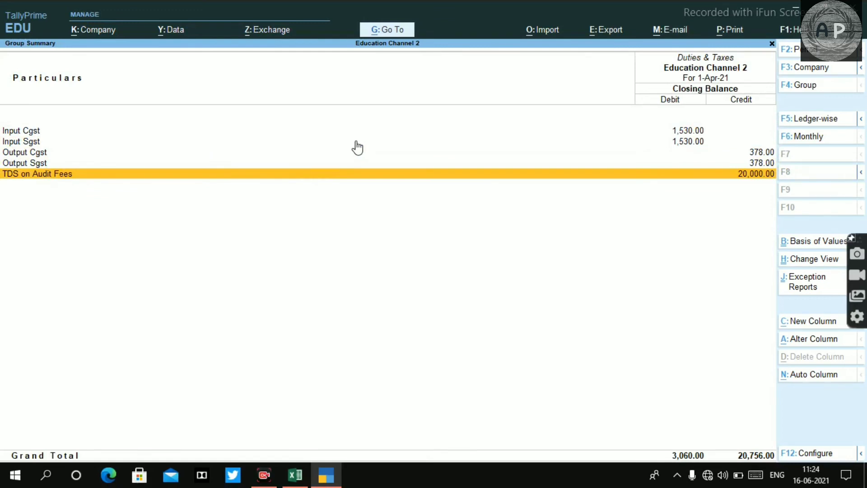
Examine the auditor's closing balance in the Sundry Creditors group and return to the Current Liabilities summary.
key(Escape)
key(Down)
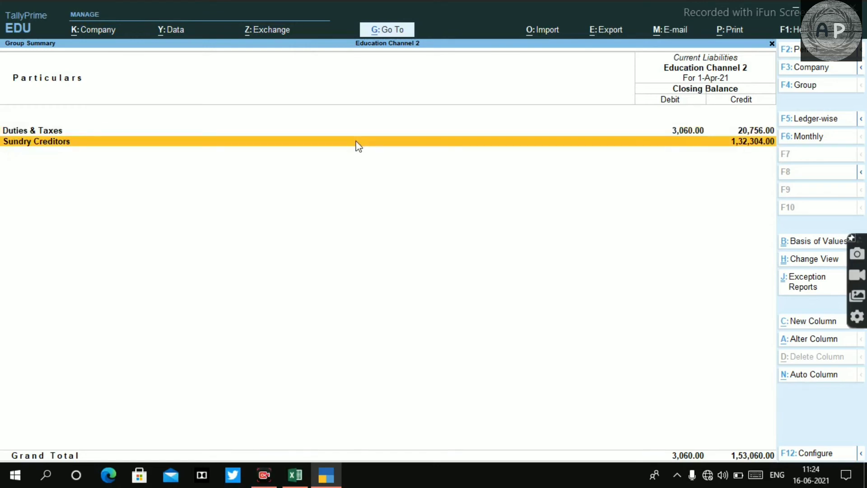
key(Return)
key(Down)
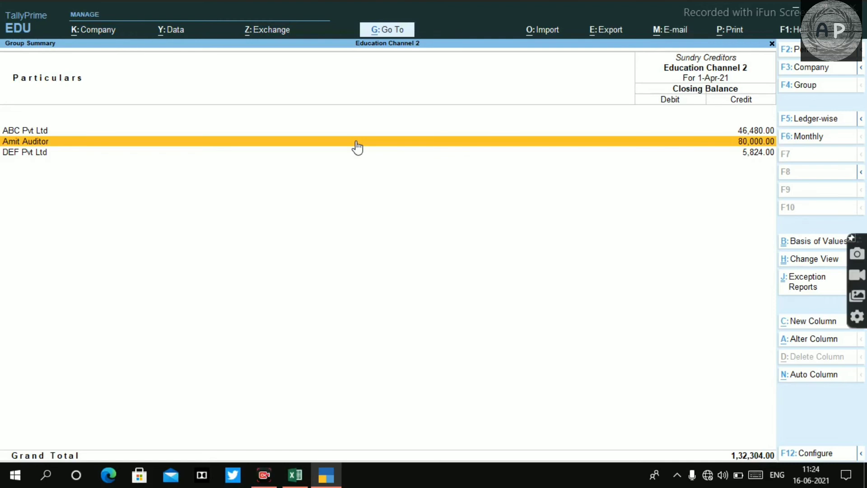
key(Escape)
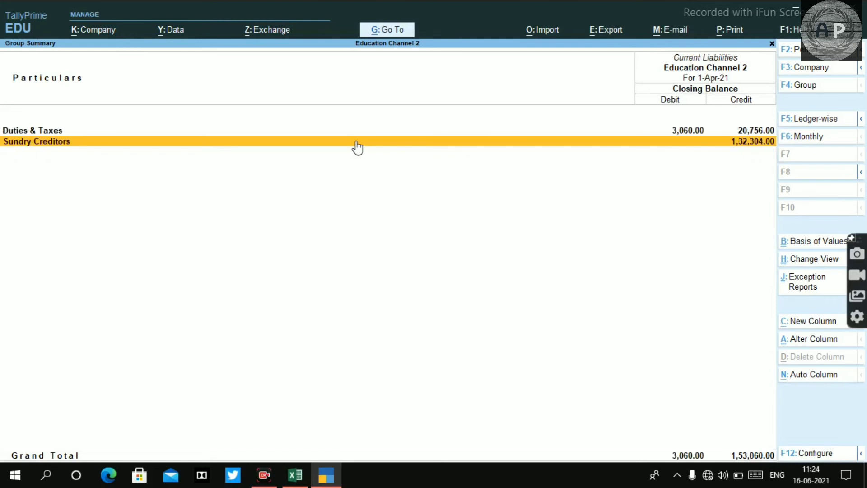
Open the Profit & Loss A/c from the Balance Sheet, examine the Audit Fees balance under Indirect Expenses, and return to voucher entry.
key(Escape)
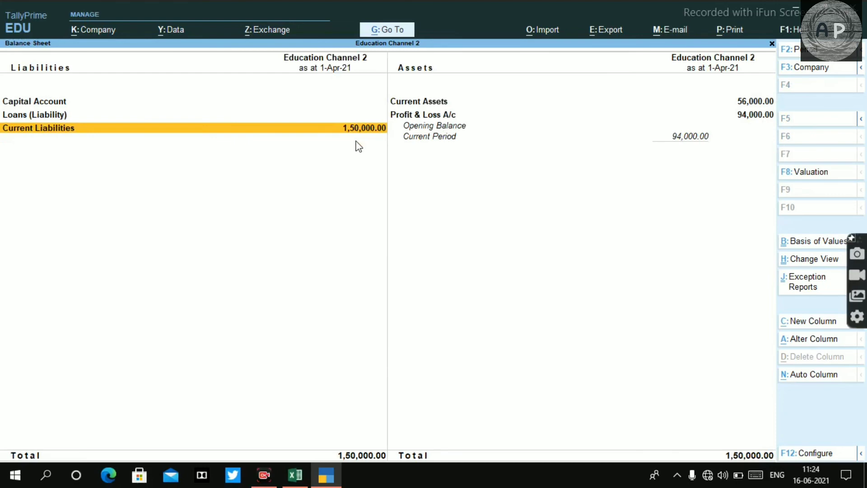
key(Right)
key(Return)
key(Down)
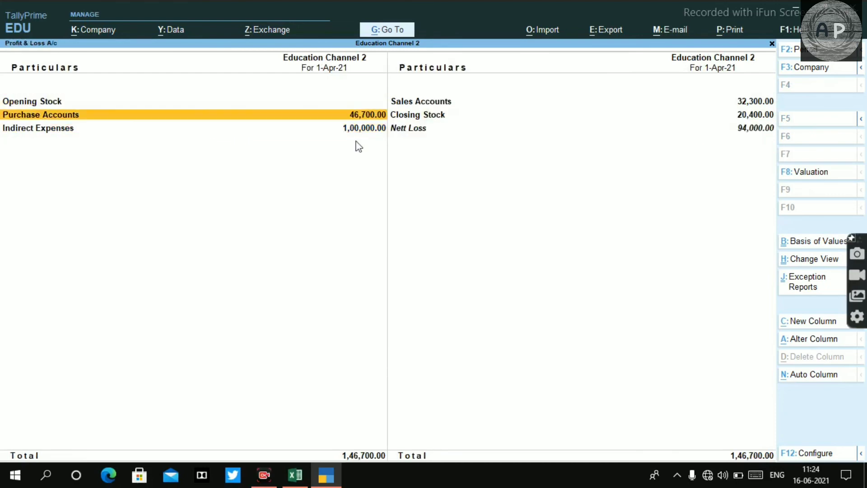
key(Down)
key(Return)
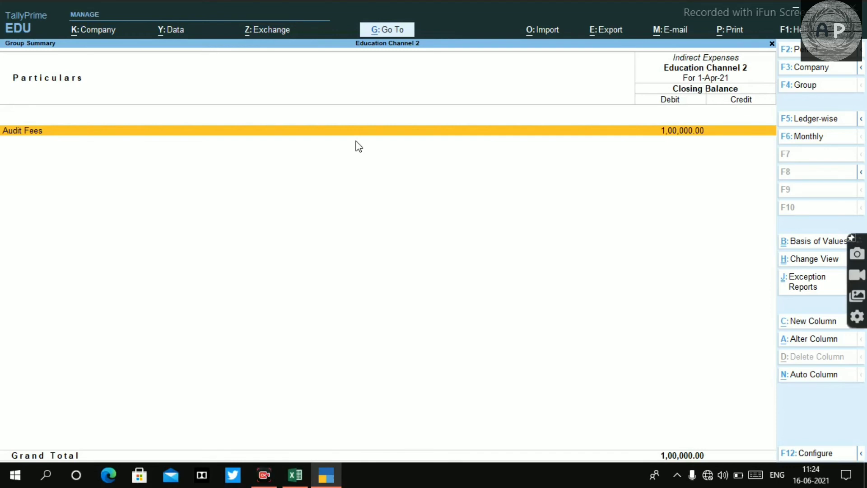
key(Escape)
key(Escape)
key(Escape)
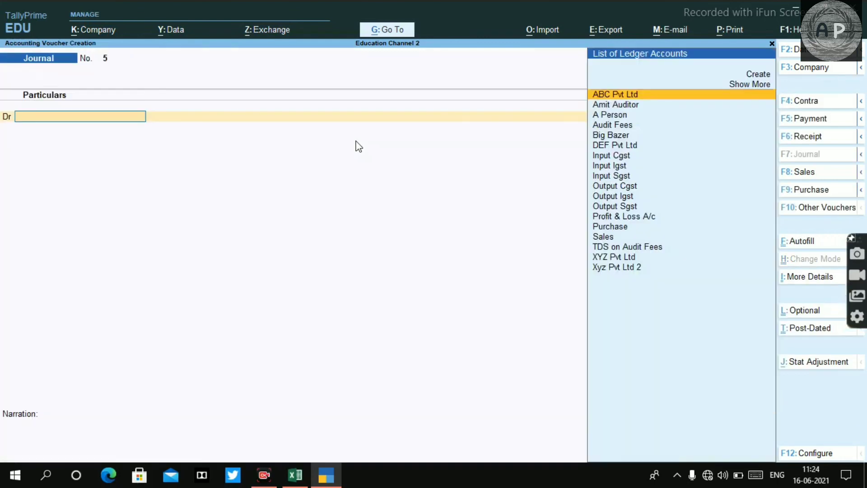
Reopen voucher entry as a payment voucher and debit the auditor's ledger with 80,000.
key(Escape)
key(y)
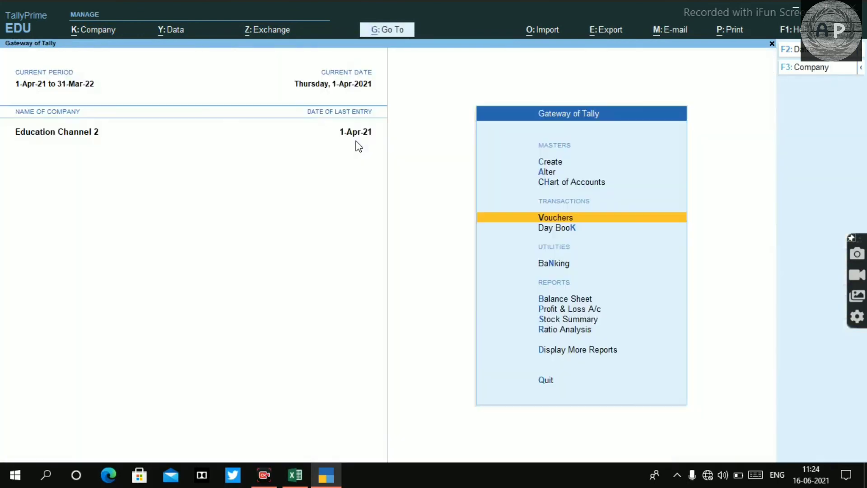
key(Return)
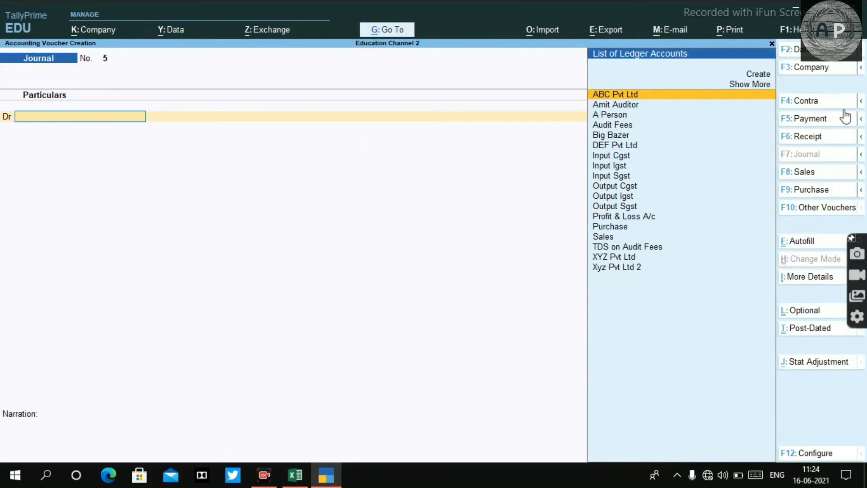
click(791, 123)
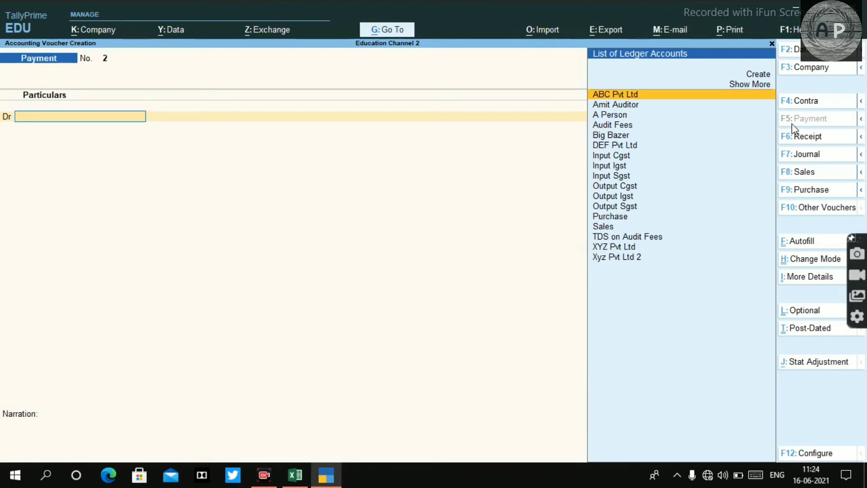
key(Down)
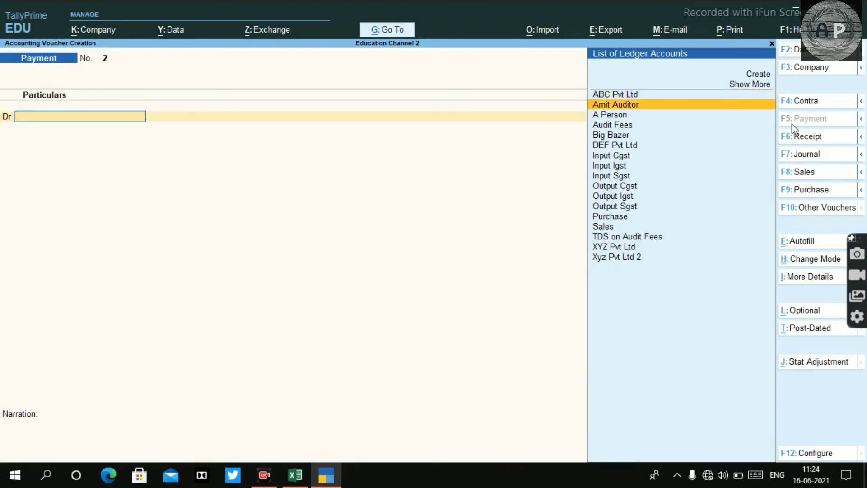
key(Return)
text(8)
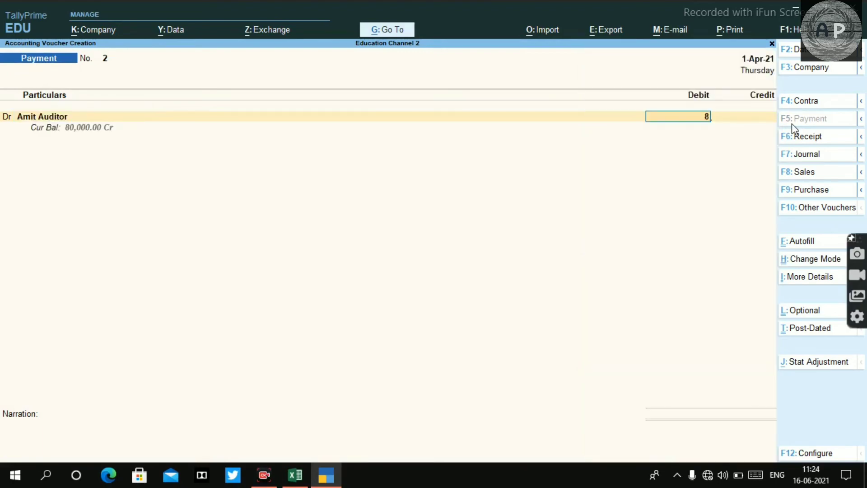
text(0,00000)
key(Return)
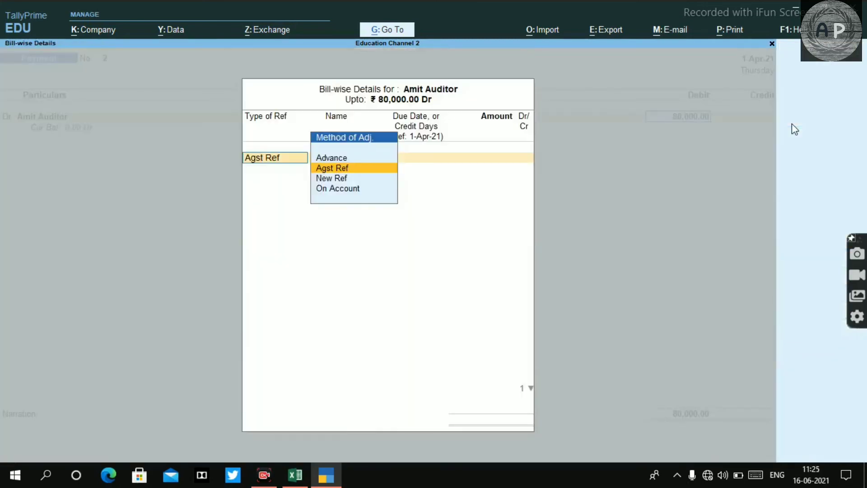
Allocate the auditor's 80,000 debit against existing bill reference 4 using Agst Ref.
key(Return)
key(Return)
key(Return)
key(Return)
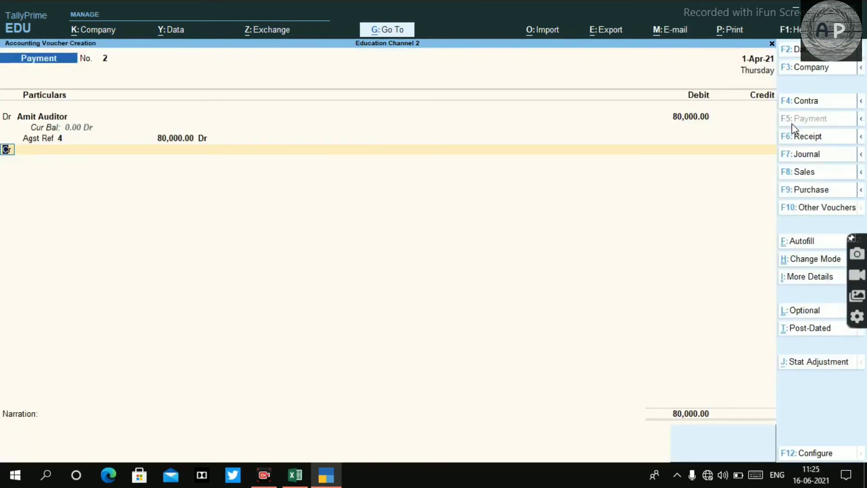
Credit Cash with 80,000, add a narration stating payment to the auditor, and save the payment voucher.
text(cash)
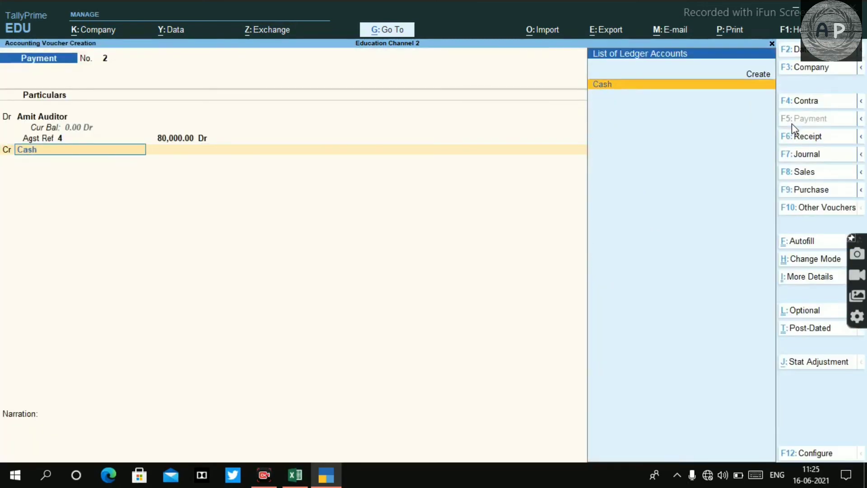
key(Return)
key(Return)
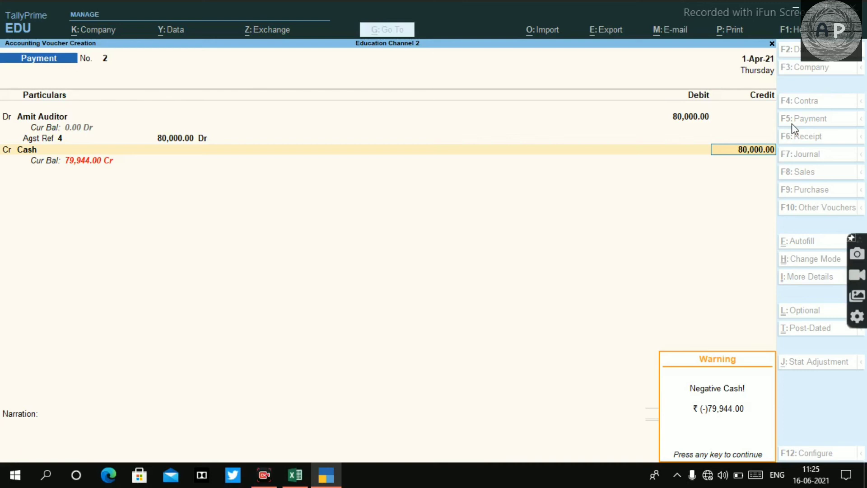
key(Return)
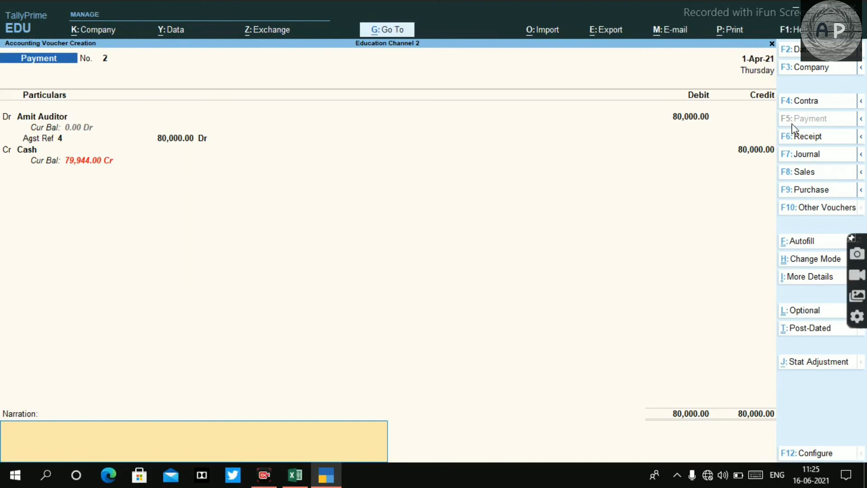
text(Payment to amit auditor)
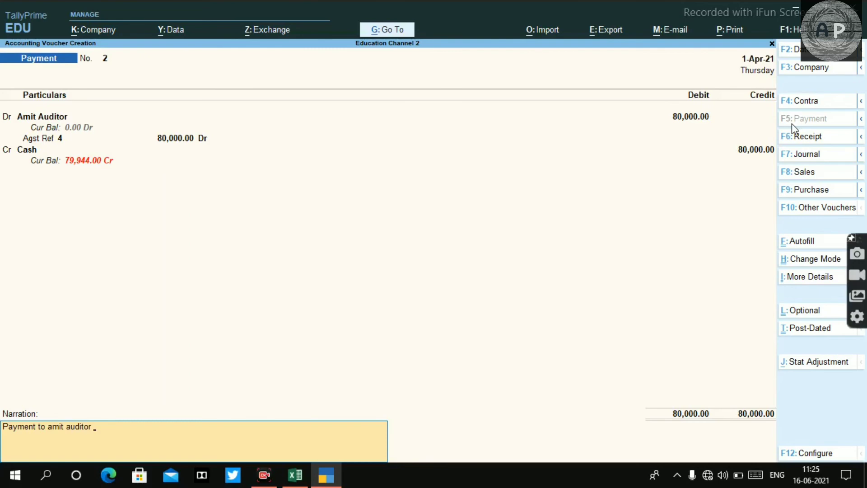
key(Return)
key(Return)
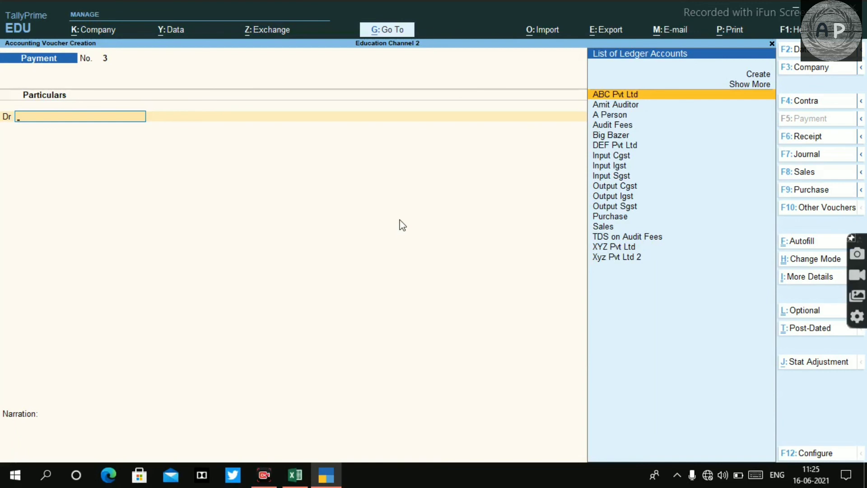
Autofill a new payment voucher as a TDS Stat Payment for 1-Mar-21 to 31-Mar-21, with tax deducted till 1-4-2021.
click(800, 242)
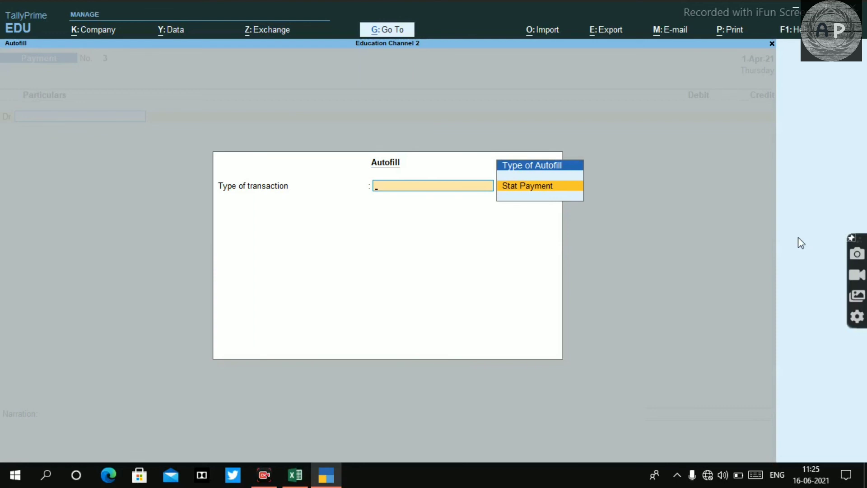
key(Return)
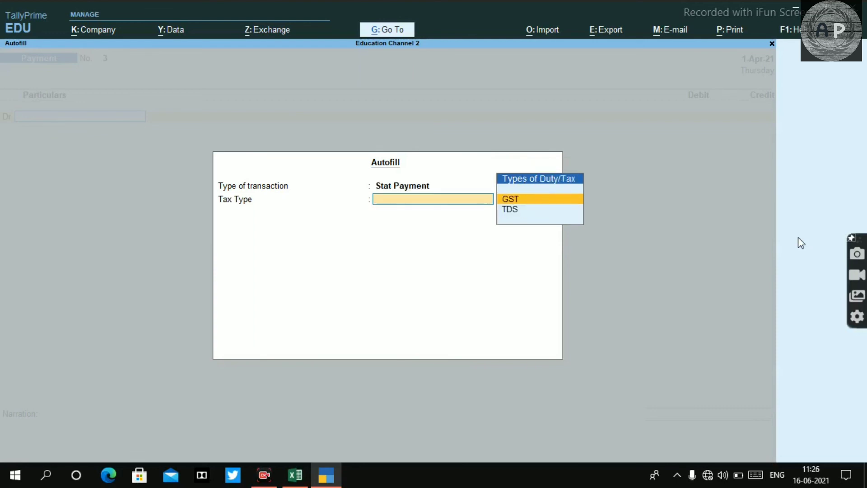
key(Down)
key(Return)
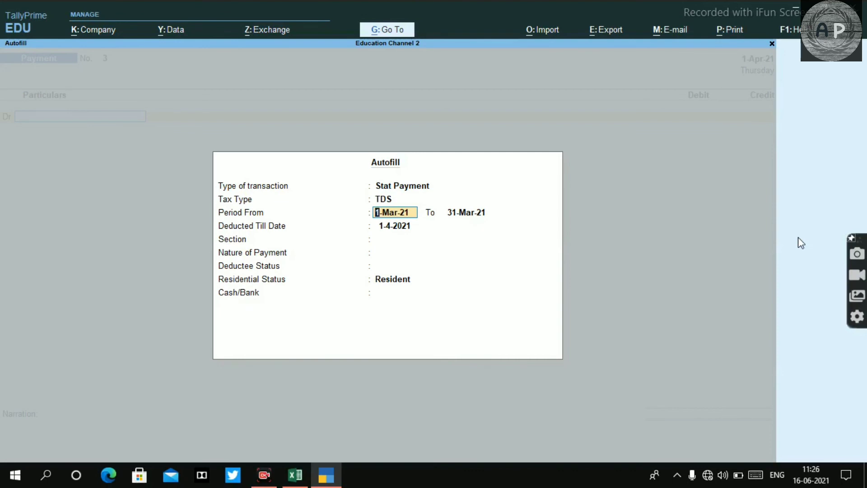
key(Return)
key(Return)
key(Return)
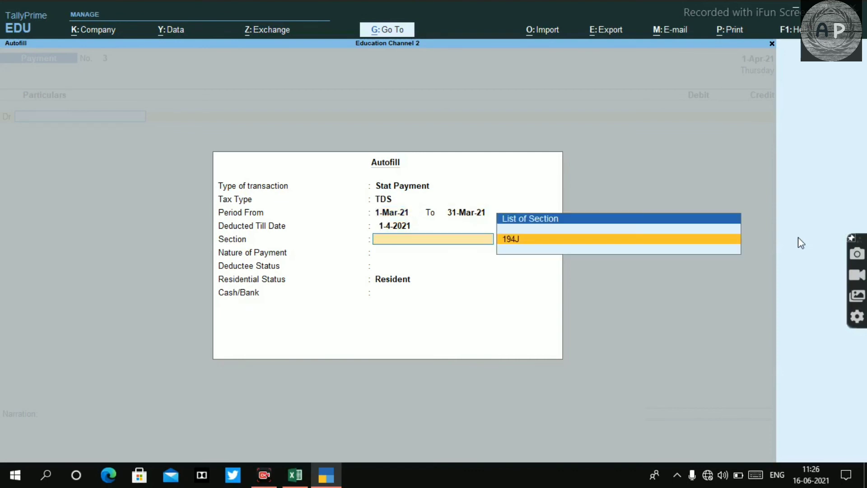
Complete the autofill with section 194J, nature of payment Audit Fees, deductee status Company, residential status Resident, and Uco Bank.
key(Return)
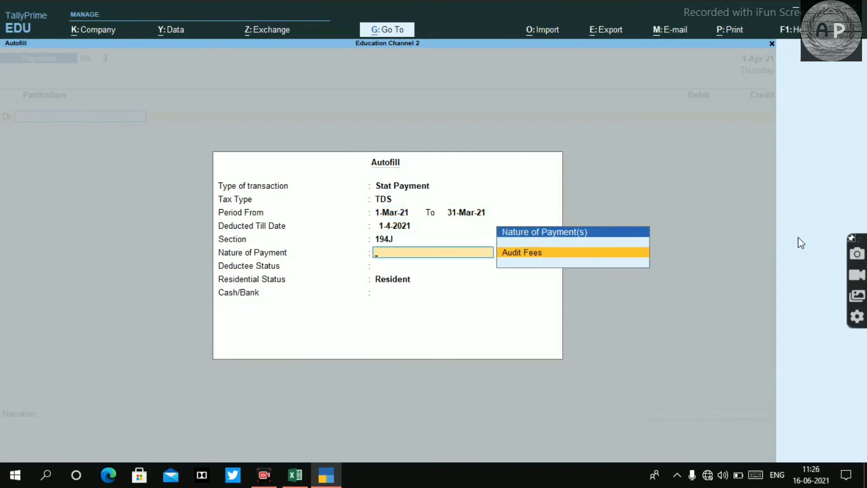
key(Return)
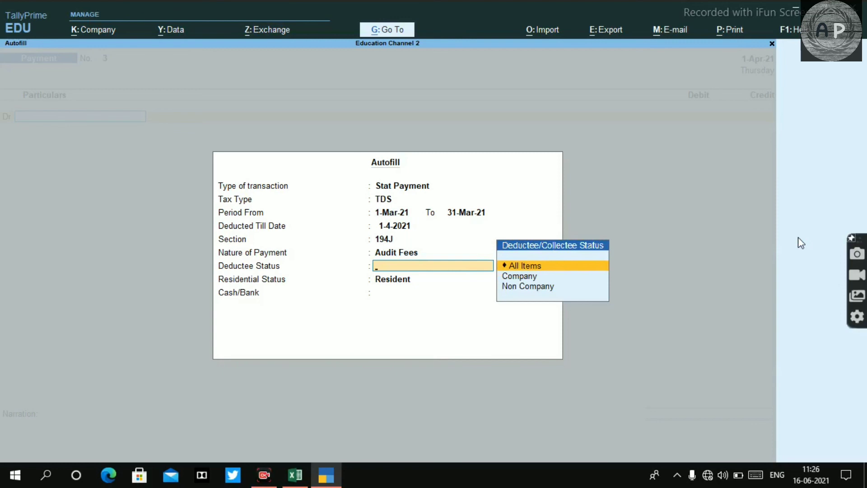
key(Down)
key(Return)
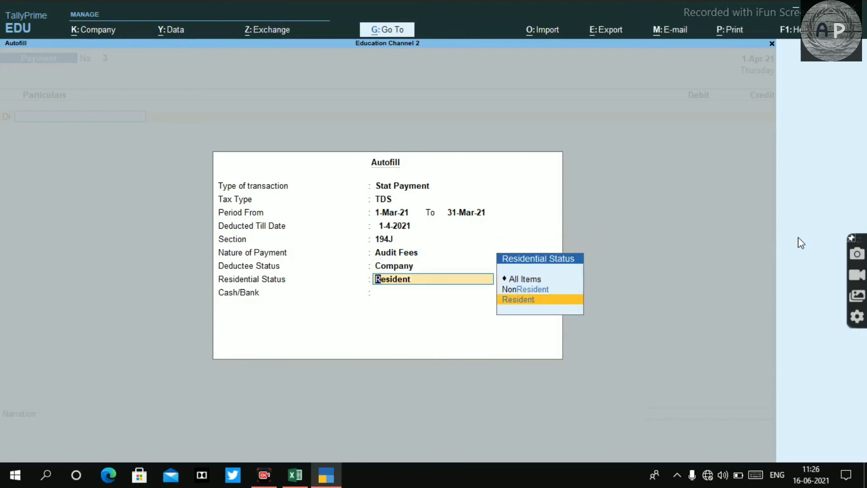
key(Return)
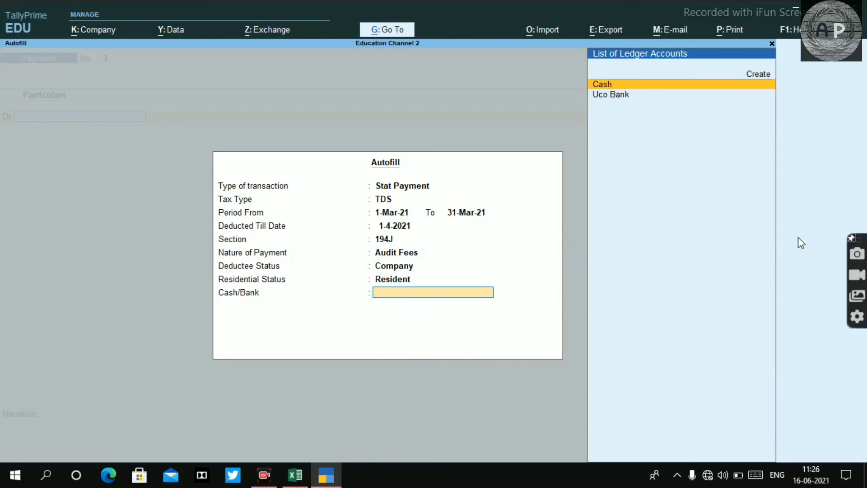
key(Down)
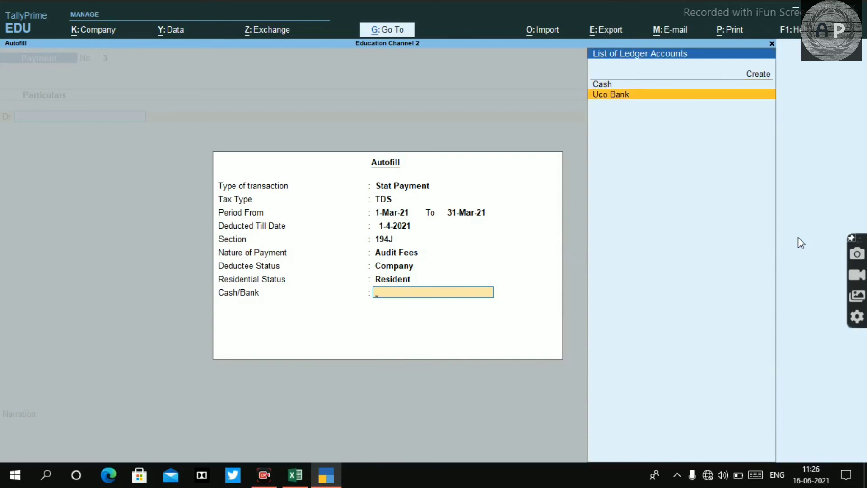
key(Return)
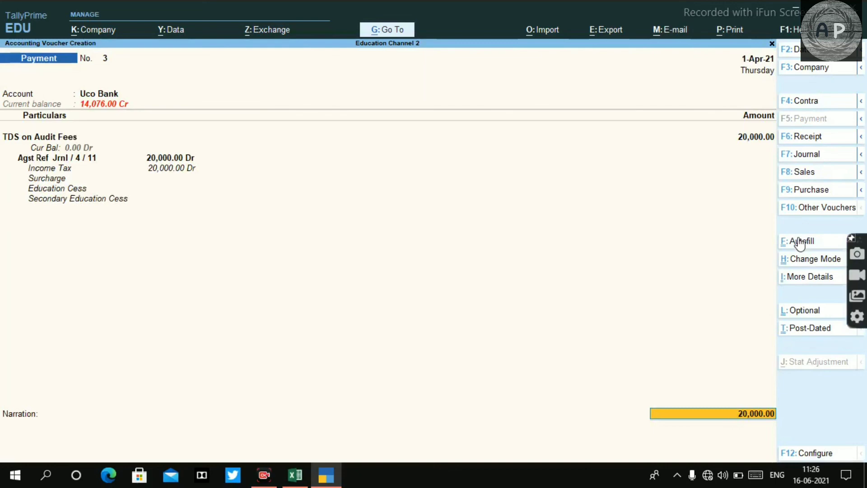
Accept the 20,000 cheque allocation for Uco Bank dated 1-Apr-21, leaving the instrument number blank.
key(Return)
key(Return)
key(Return)
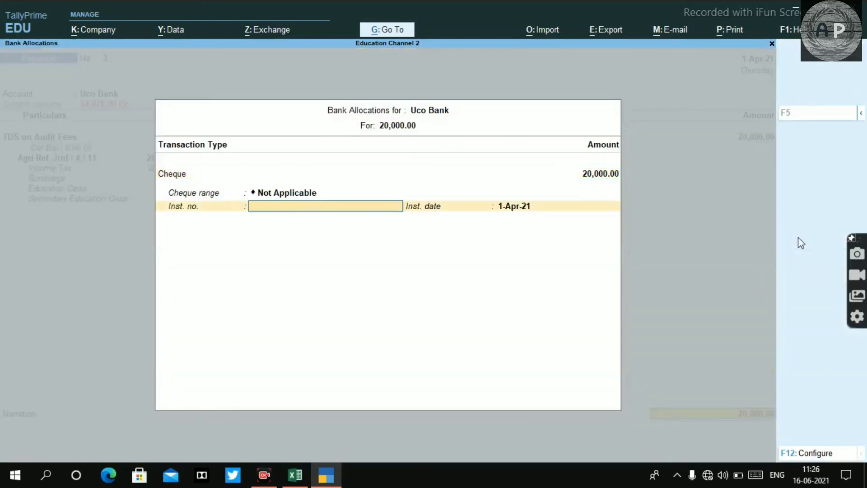
key(Return)
key(Return)
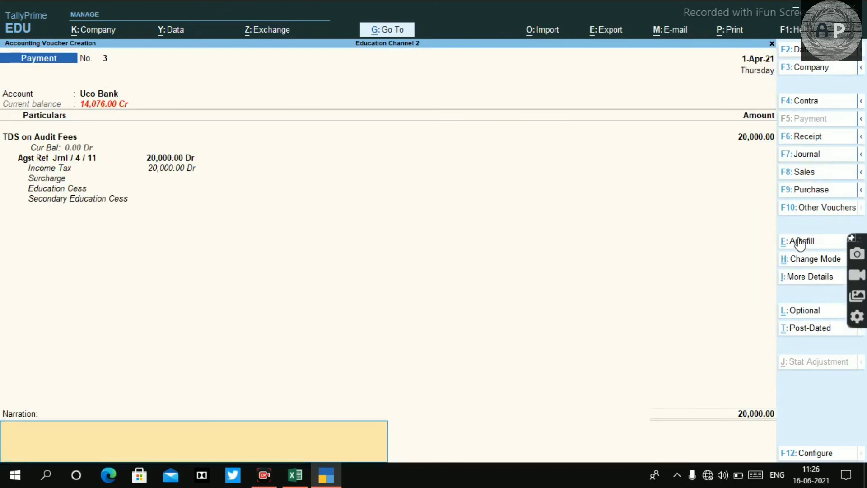
Add the narration "Payment to govt" and save the TDS payment voucher.
text(Payment tp)
key(BackSpace)
text(to govt o)
key(BackSpace)
key(BackSpace)
key(Return)
key(Return)
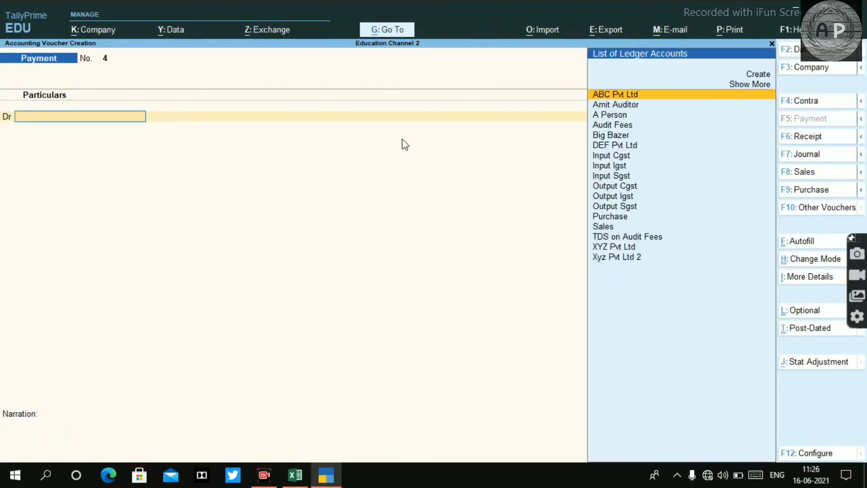
Open the Balance Sheet and examine the Duties & Taxes balances under Current Liabilities.
key(alt+g)
key(Return)
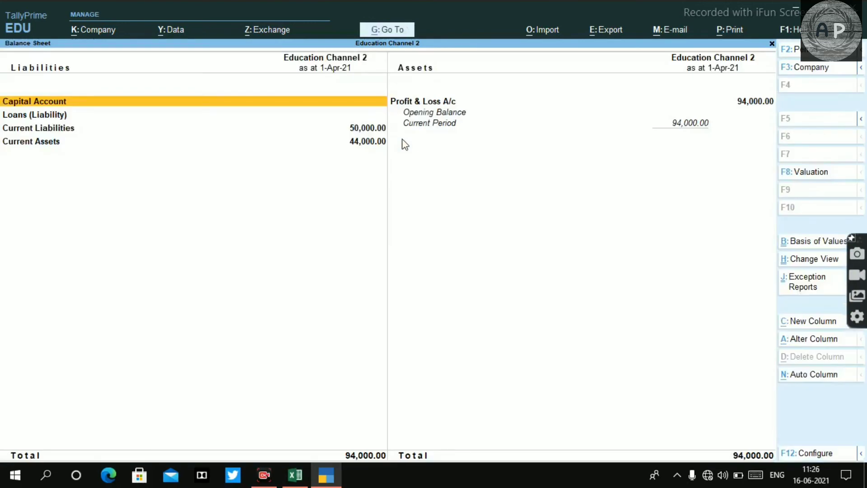
key(Down)
key(Down)
key(Return)
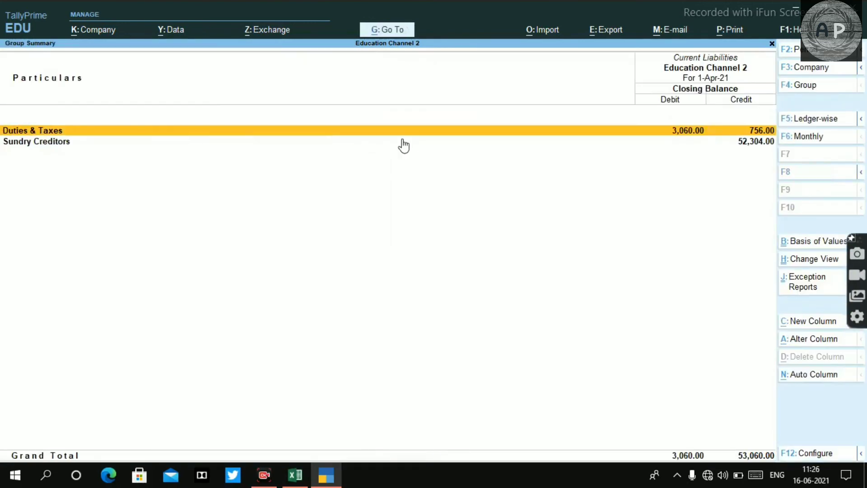
key(Return)
key(Escape)
key(Escape)
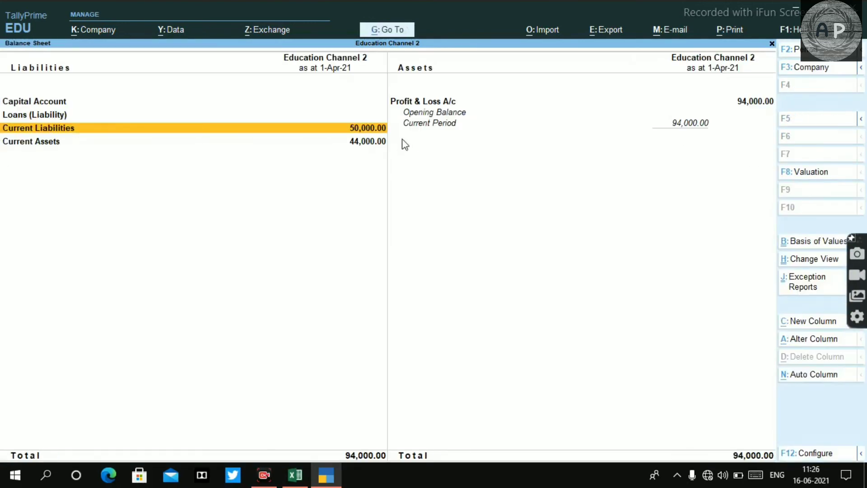
Examine the Sundry Creditors balances under Current Liabilities and return to payment voucher entry.
key(Return)
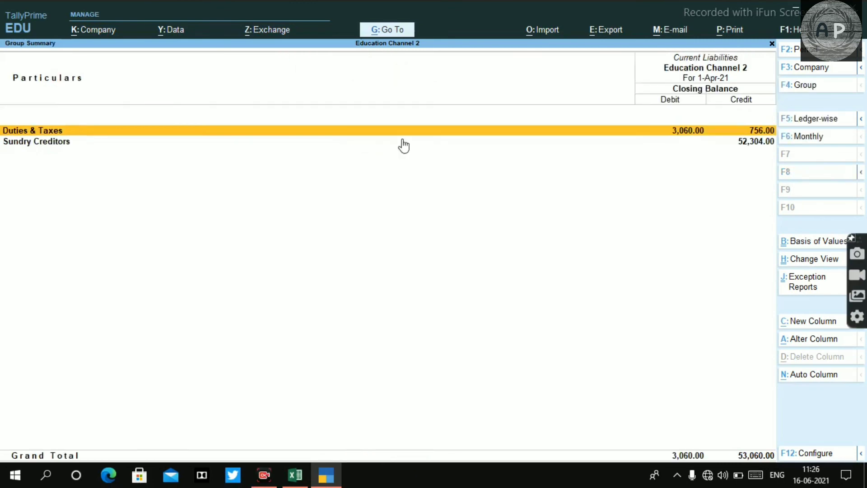
key(Down)
key(Return)
key(Escape)
key(Escape)
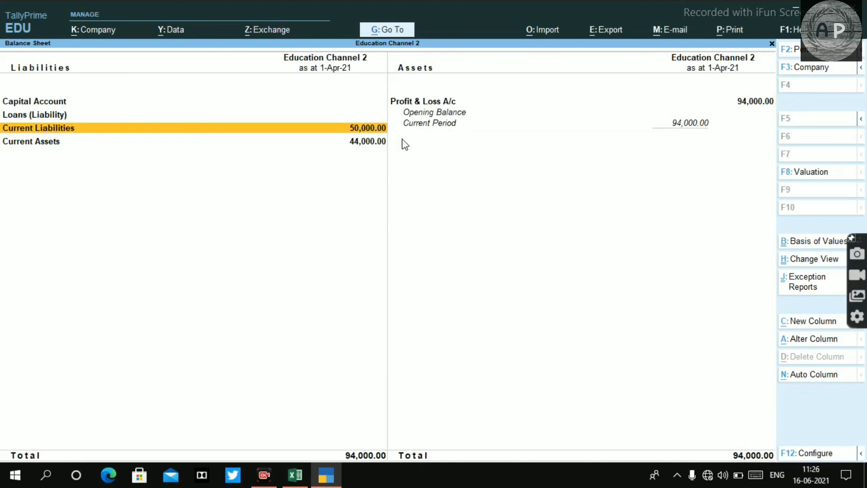
key(Escape)
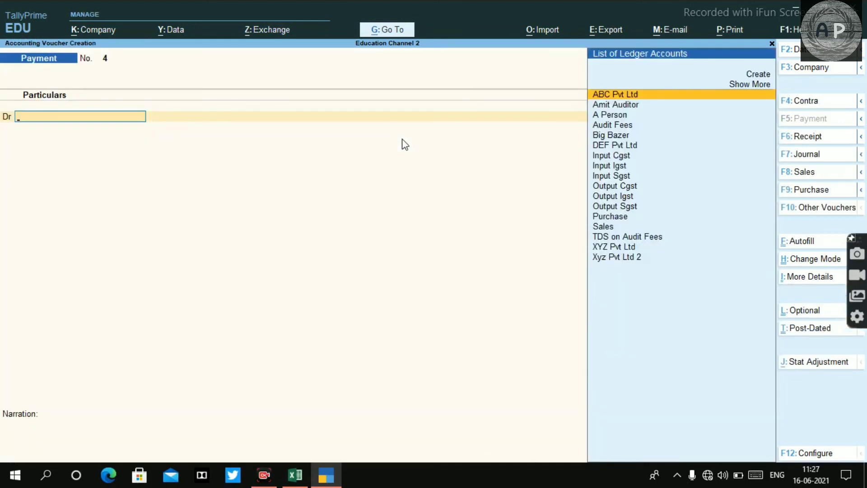